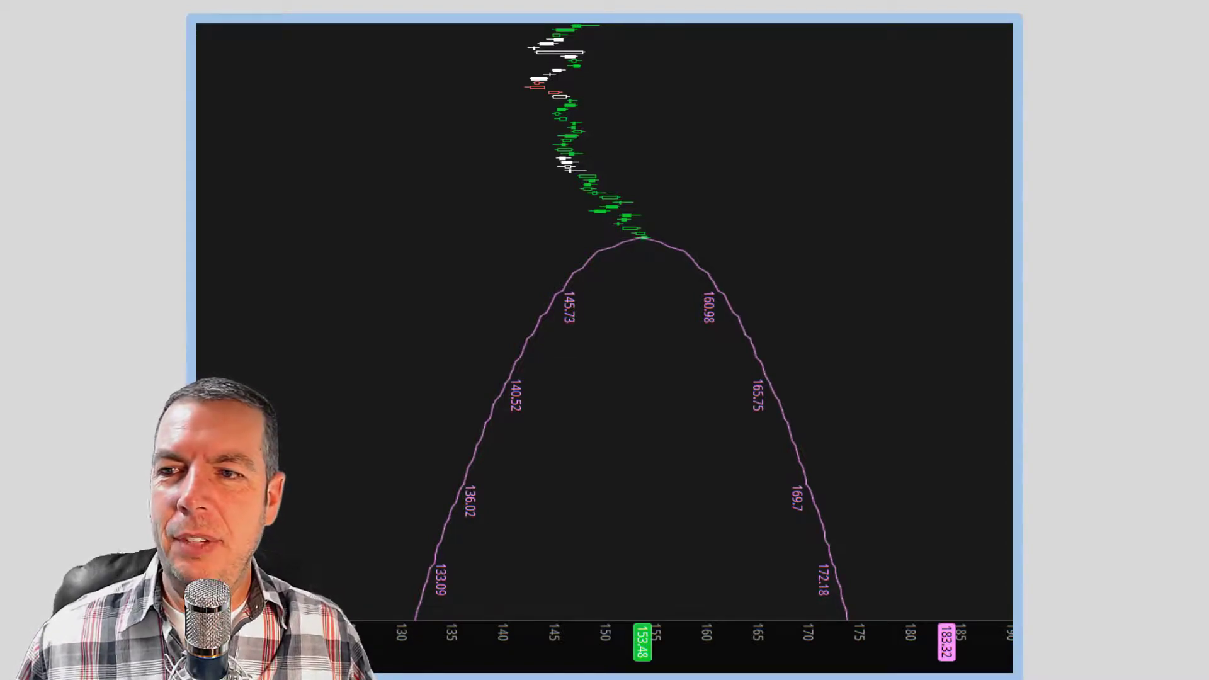
- Trace the probability cone freehand, add a short vertical mark outside the far end of its curve, and clear the ink
{"action": "mouse_move", "coordinate": [413, 622]}
{"action": "left_mouse_down"}
{"action": "mouse_move", "coordinate": [538, 310]}
{"action": "mouse_move", "coordinate": [627, 243]}
{"action": "mouse_move", "coordinate": [740, 328]}
{"action": "mouse_move", "coordinate": [847, 616]}
{"action": "left_mouse_up"}
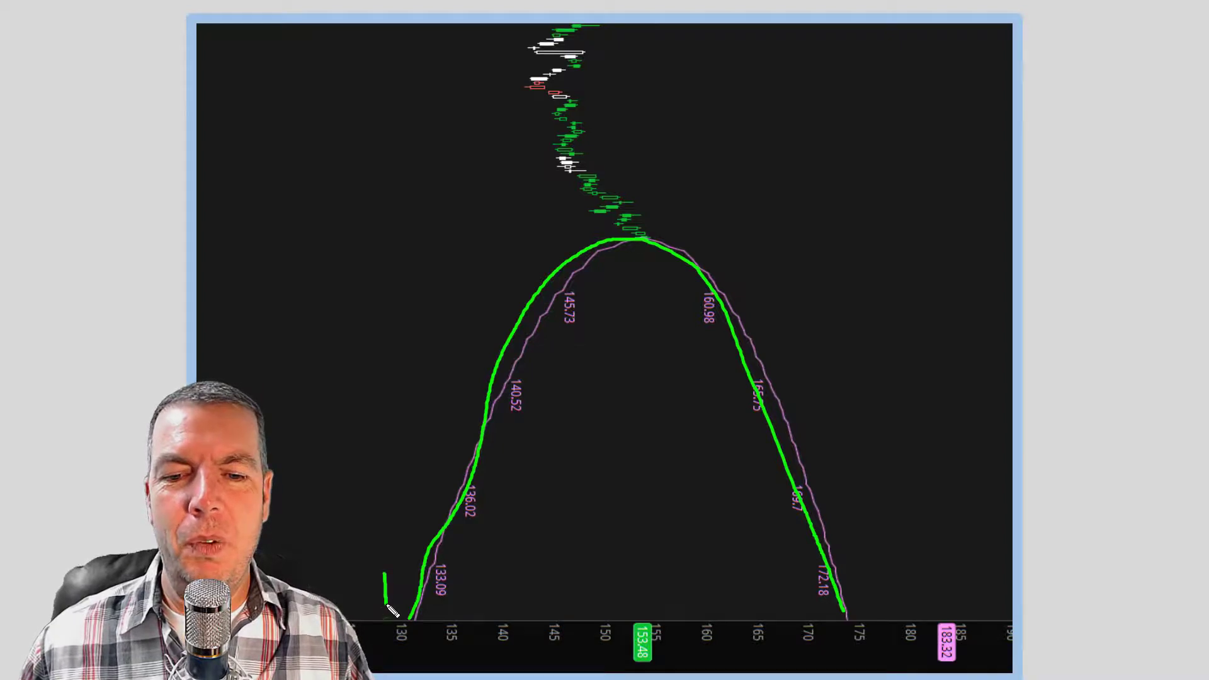
{"action": "left_click_drag", "start_coordinate": [889, 586], "coordinate": [888, 620]}
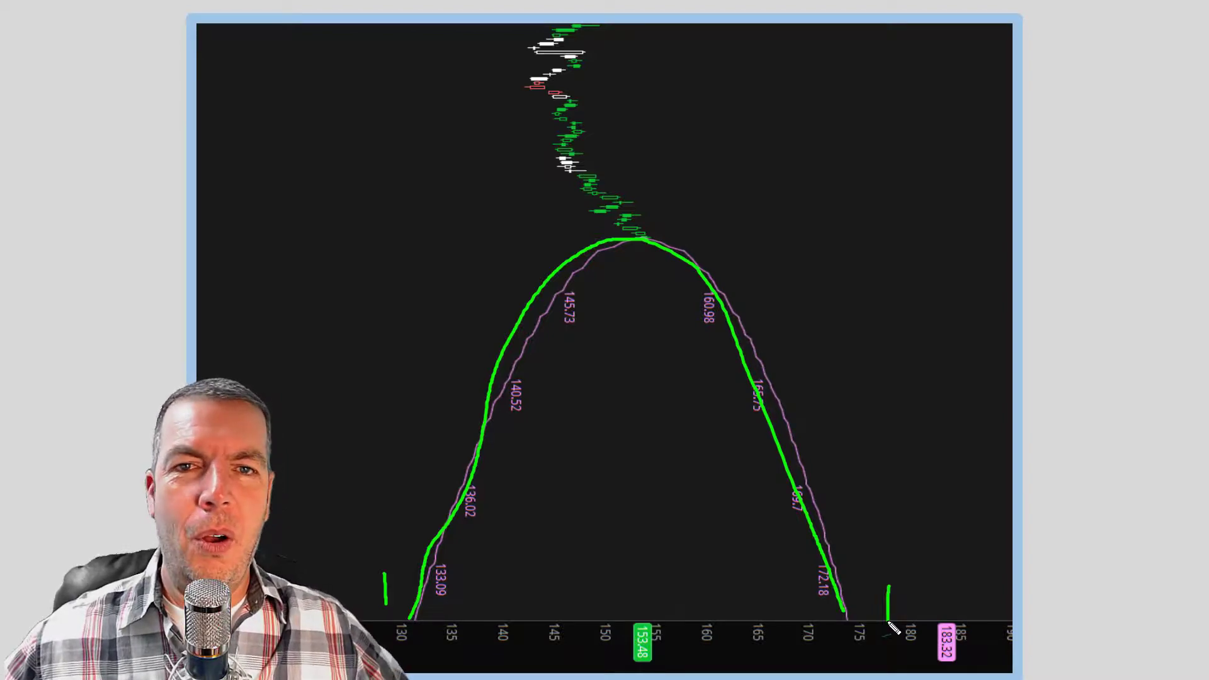
{"action": "key", "text": "Escape"}
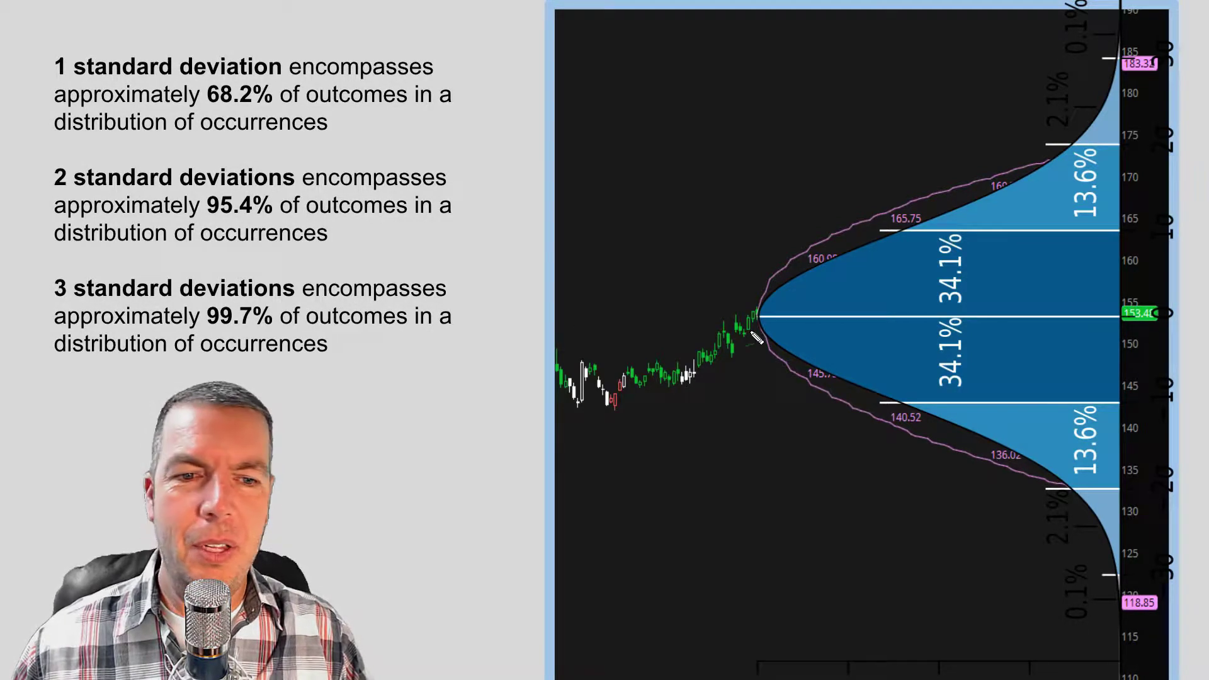
- Sketch sample price paths on the bell curve, around its centre line and up past 3 standard deviations, and clear them
{"action": "mouse_move", "coordinate": [756, 320]}
{"action": "left_mouse_down"}
{"action": "mouse_move", "coordinate": [773, 296]}
{"action": "mouse_move", "coordinate": [797, 328]}
{"action": "mouse_move", "coordinate": [813, 323]}
{"action": "mouse_move", "coordinate": [878, 261]}
{"action": "mouse_move", "coordinate": [925, 336]}
{"action": "mouse_move", "coordinate": [959, 336]}
{"action": "mouse_move", "coordinate": [1000, 260]}
{"action": "mouse_move", "coordinate": [1040, 257]}
{"action": "mouse_move", "coordinate": [1089, 200]}
{"action": "mouse_move", "coordinate": [1130, 210]}
{"action": "left_mouse_up"}
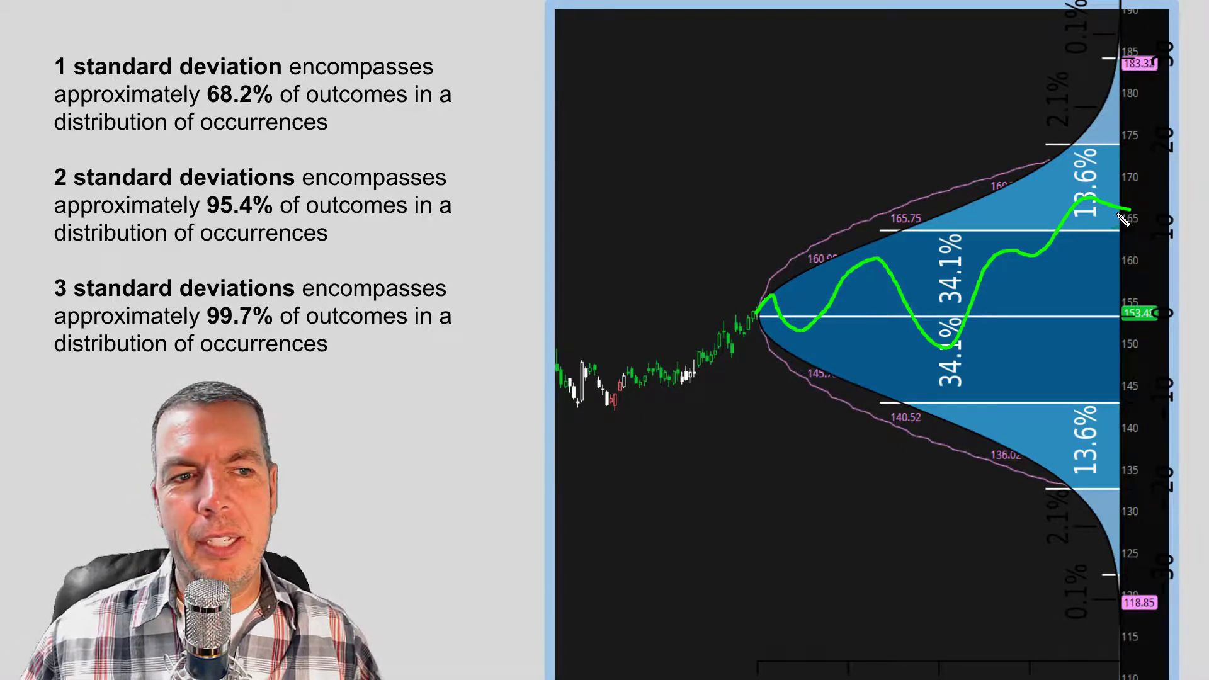
{"action": "key", "text": "ctrl+z"}
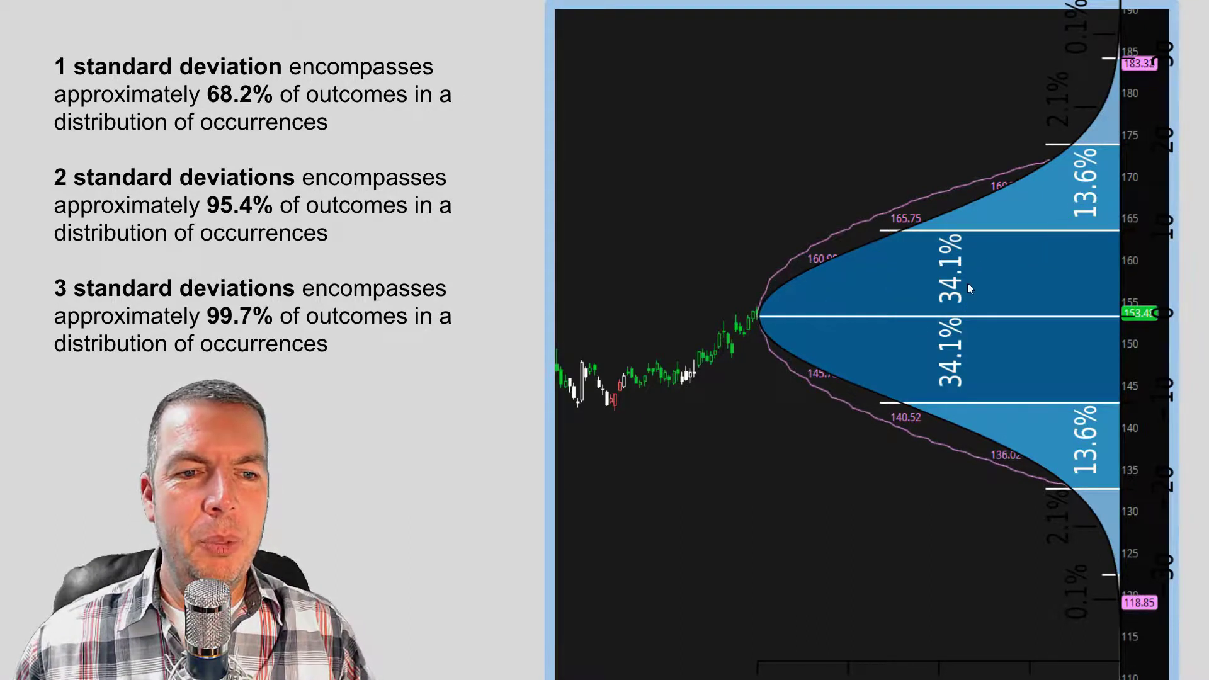
{"action": "mouse_move", "coordinate": [757, 313]}
{"action": "left_mouse_down"}
{"action": "mouse_move", "coordinate": [827, 288]}
{"action": "mouse_move", "coordinate": [917, 221]}
{"action": "mouse_move", "coordinate": [1007, 193]}
{"action": "mouse_move", "coordinate": [1104, 111]}
{"action": "left_mouse_up"}
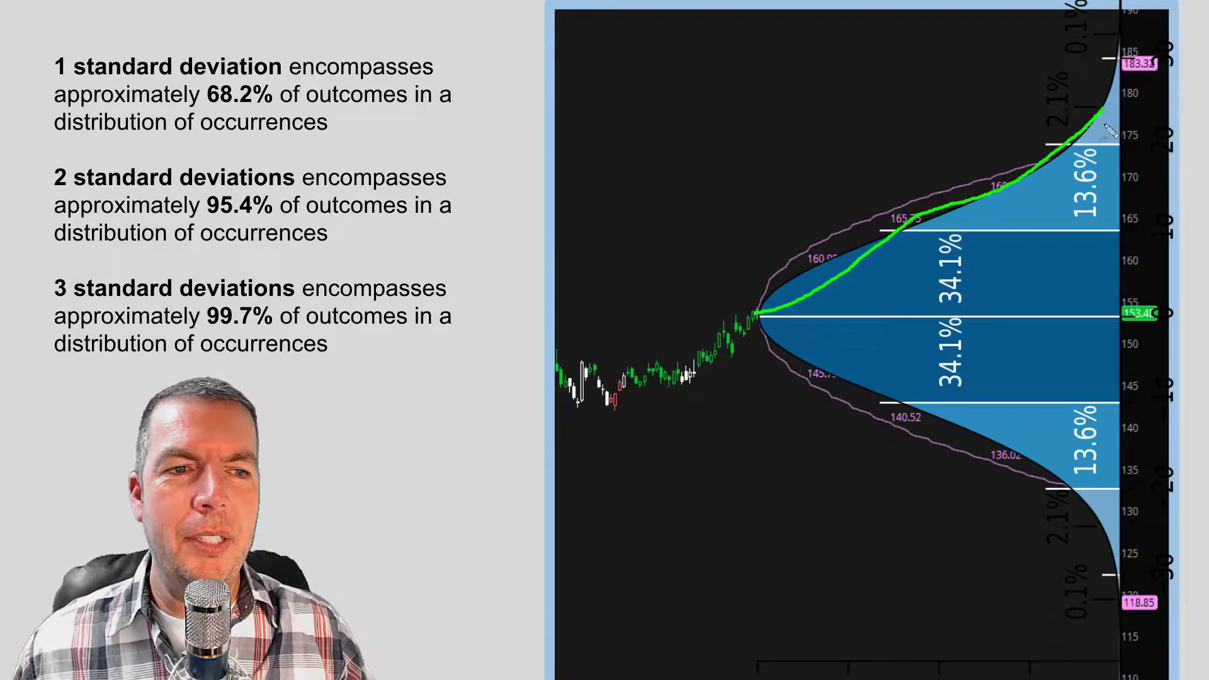
{"action": "left_click_drag", "start_coordinate": [1102, 108], "coordinate": [1134, 49]}
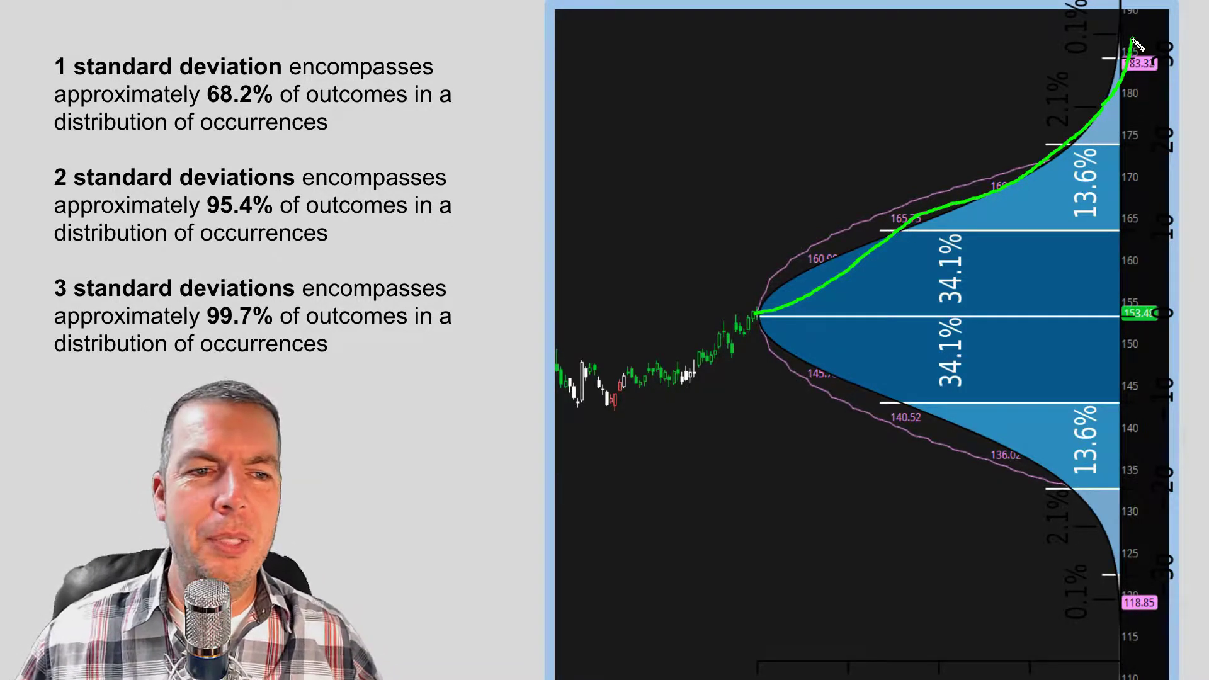
{"action": "mouse_move", "coordinate": [765, 313]}
{"action": "left_mouse_down"}
{"action": "mouse_move", "coordinate": [806, 267]}
{"action": "mouse_move", "coordinate": [840, 345]}
{"action": "mouse_move", "coordinate": [897, 268]}
{"action": "mouse_move", "coordinate": [974, 346]}
{"action": "mouse_move", "coordinate": [1095, 338]}
{"action": "left_mouse_up"}
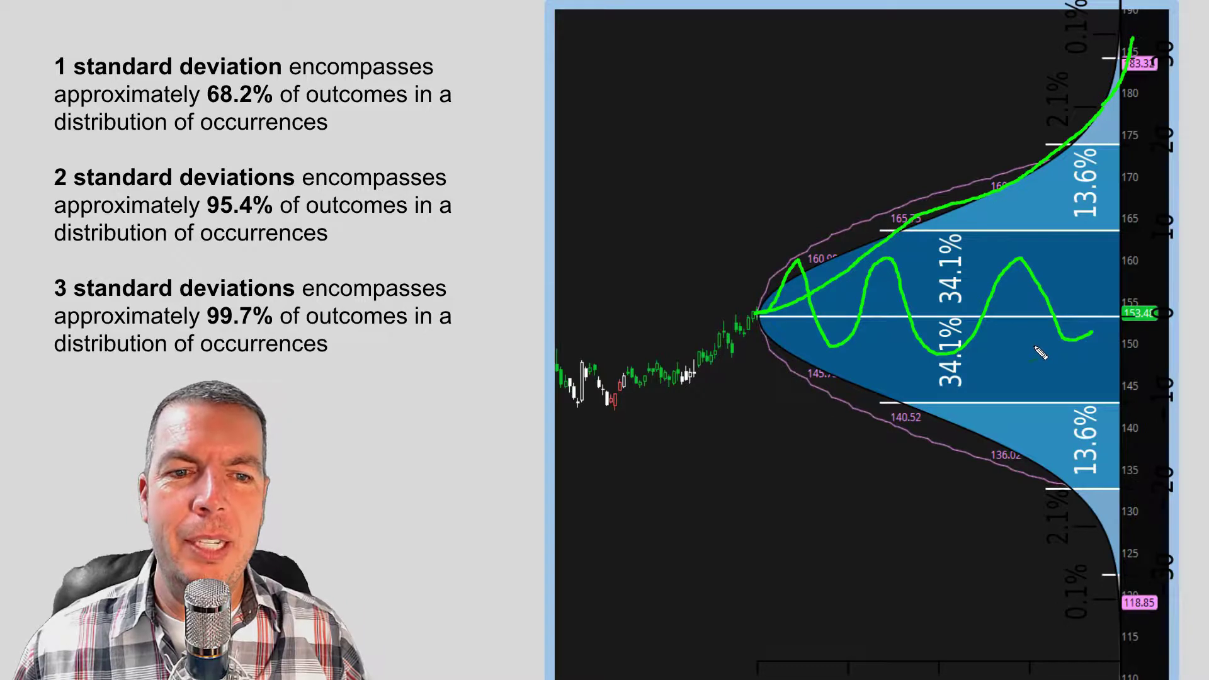
{"action": "key", "text": "Escape"}
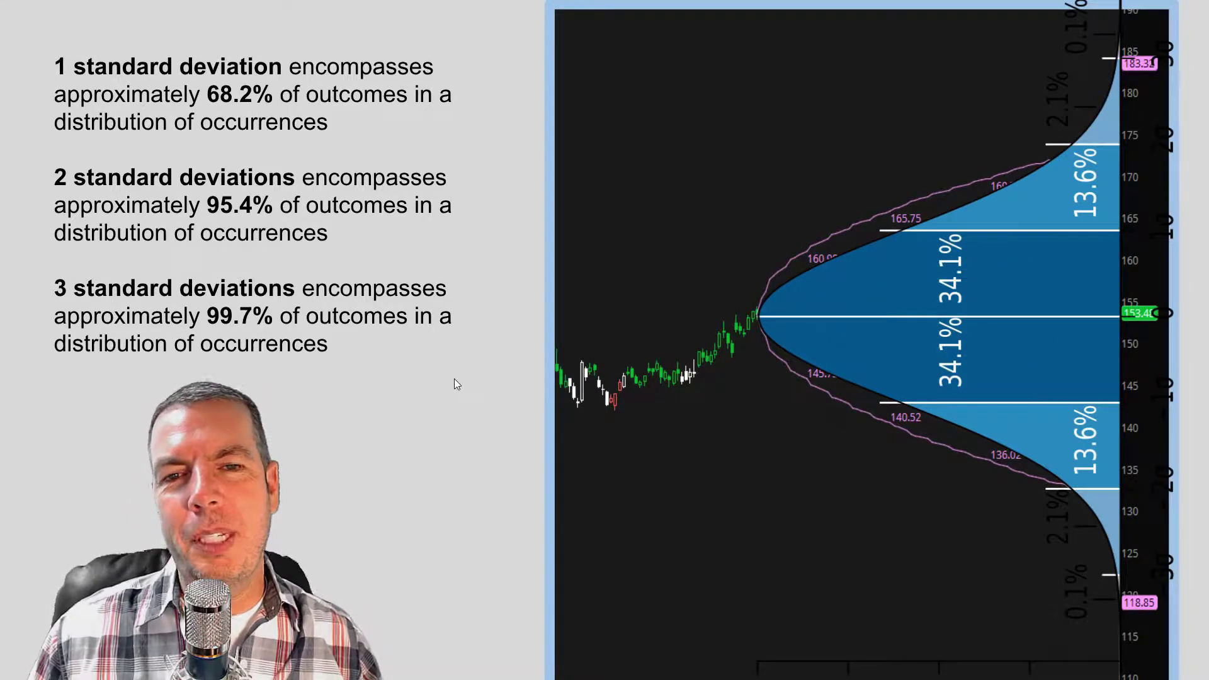
- Switch to the XLI chart, sketch a wavy path inside the central 34.1% bands, and mark the first two future expirations outside the cone
{"action": "key", "text": "alt+Tab"}
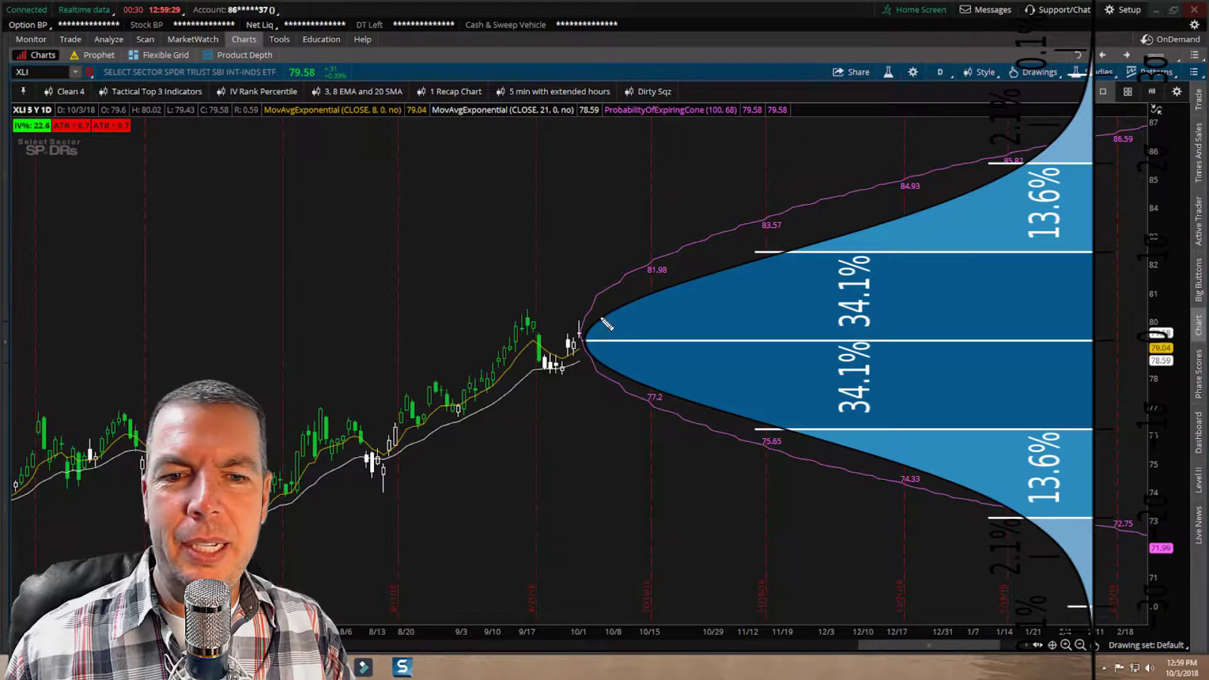
{"action": "mouse_move", "coordinate": [587, 346]}
{"action": "left_mouse_down"}
{"action": "mouse_move", "coordinate": [632, 318]}
{"action": "mouse_move", "coordinate": [698, 306]}
{"action": "mouse_move", "coordinate": [786, 350]}
{"action": "mouse_move", "coordinate": [877, 359]}
{"action": "mouse_move", "coordinate": [1050, 335]}
{"action": "left_mouse_up"}
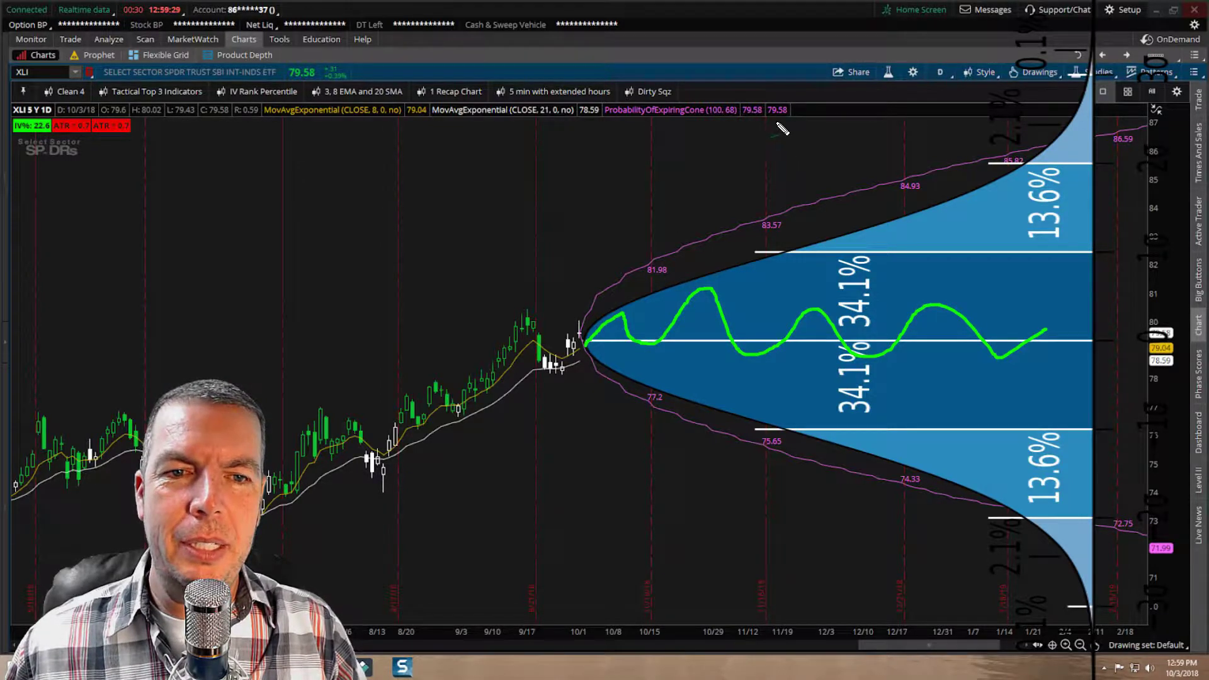
{"action": "left_click_drag", "start_coordinate": [652, 120], "coordinate": [650, 256]}
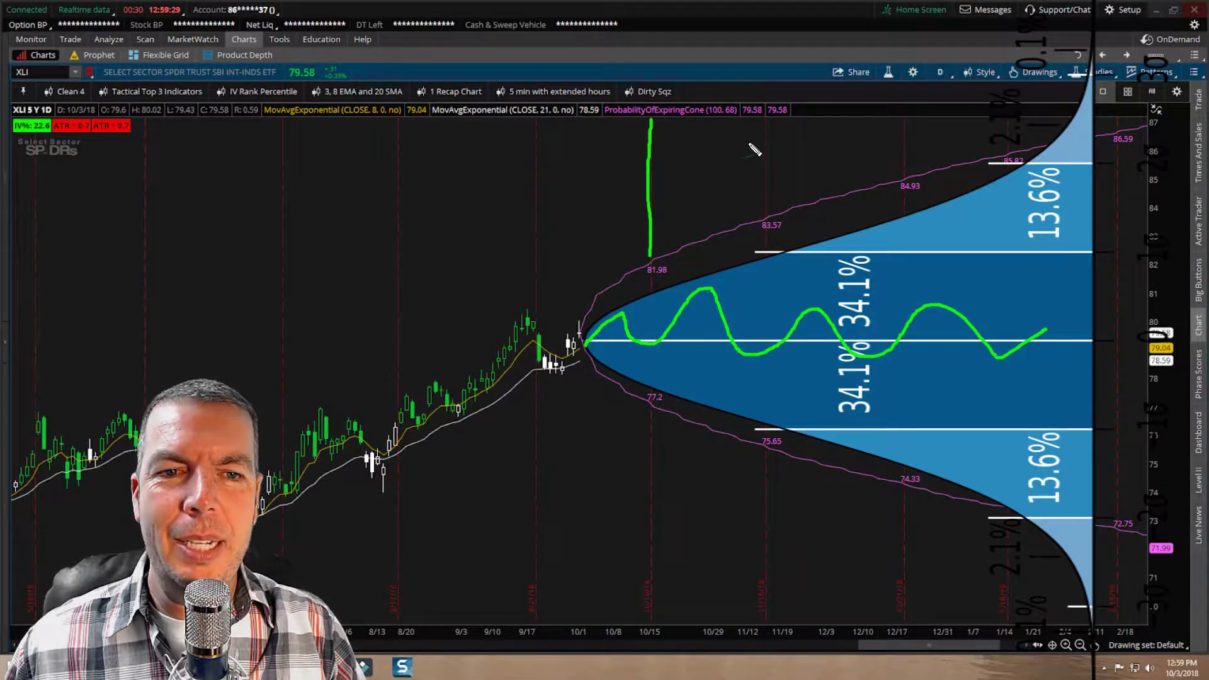
{"action": "left_click_drag", "start_coordinate": [772, 120], "coordinate": [767, 197]}
{"action": "left_click_drag", "start_coordinate": [652, 409], "coordinate": [650, 620]}
{"action": "left_click_drag", "start_coordinate": [764, 453], "coordinate": [770, 621]}
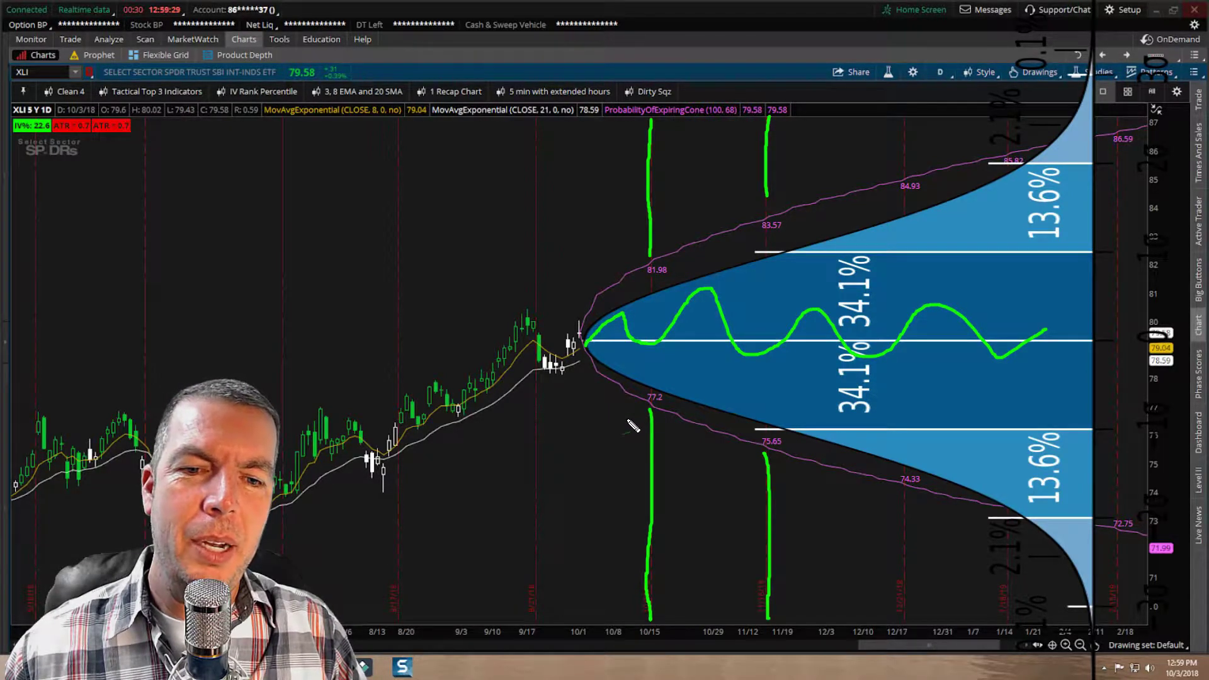
- Mark levels just below the cone's 77.2 and 75.65 labels and trace both edges of the dark blue one-standard-deviation area
{"action": "mouse_move", "coordinate": [628, 419]}
{"action": "left_mouse_down"}
{"action": "mouse_move", "coordinate": [647, 418]}
{"action": "mouse_move", "coordinate": [633, 420]}
{"action": "mouse_move", "coordinate": [641, 431]}
{"action": "left_mouse_up"}
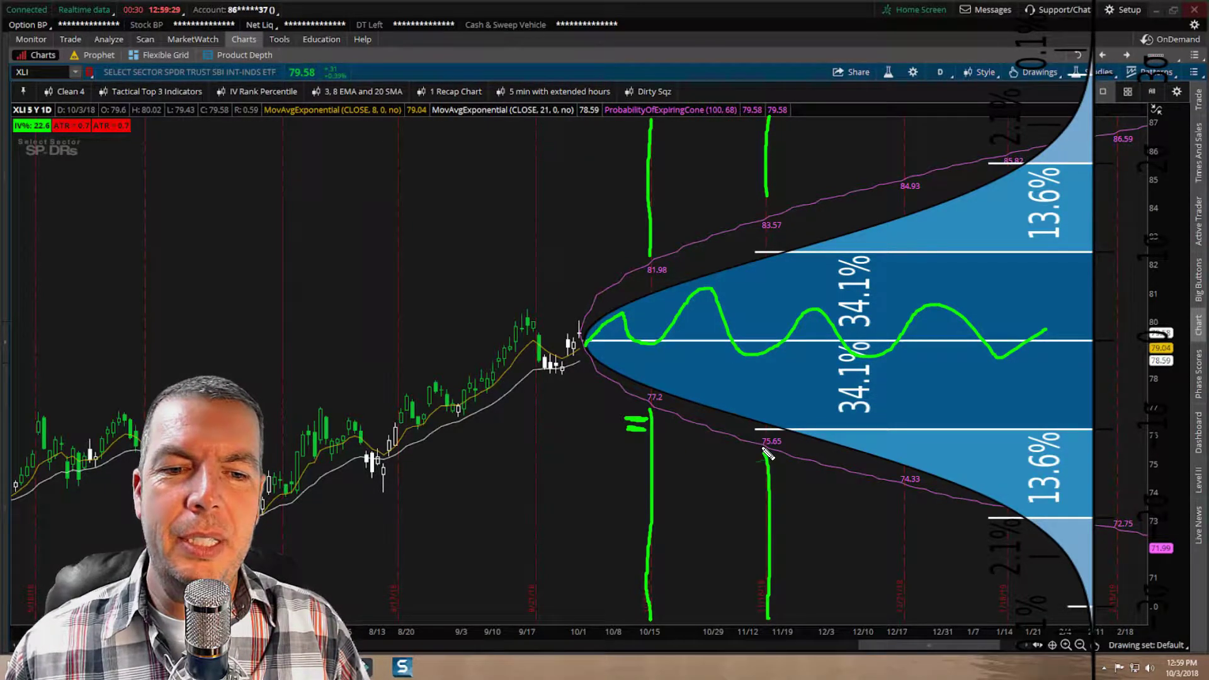
{"action": "left_click_drag", "start_coordinate": [768, 456], "coordinate": [777, 455]}
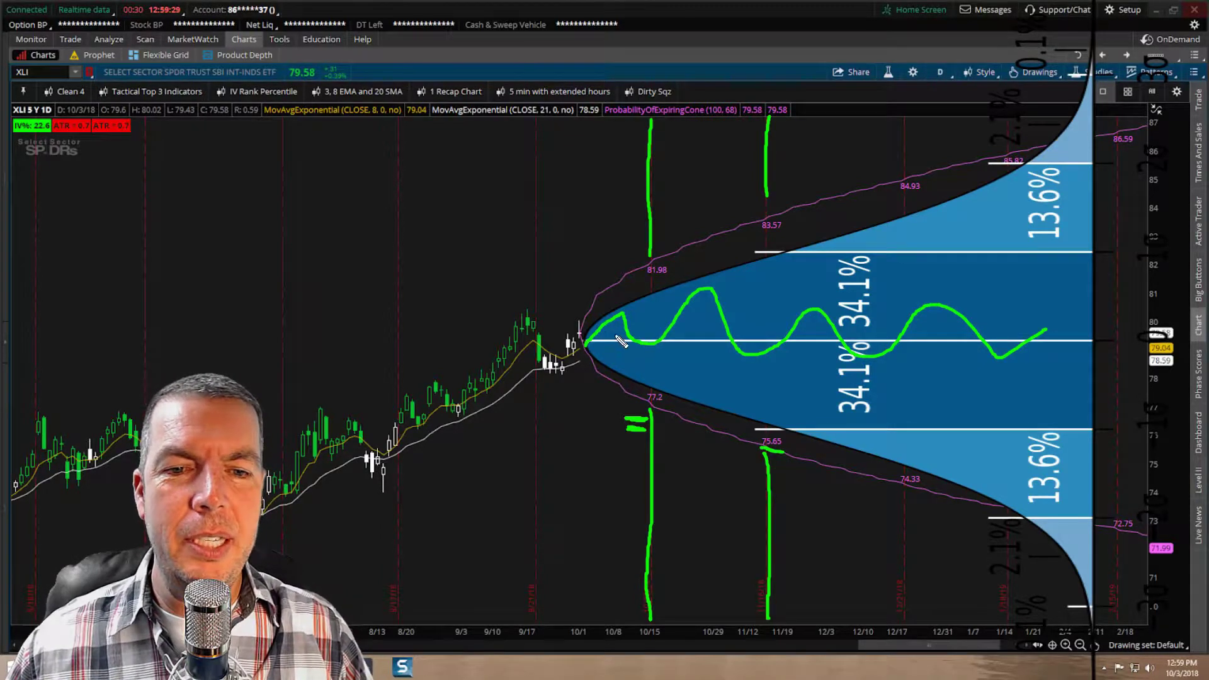
{"action": "mouse_move", "coordinate": [587, 339]}
{"action": "left_mouse_down"}
{"action": "mouse_move", "coordinate": [630, 309]}
{"action": "mouse_move", "coordinate": [785, 251]}
{"action": "left_mouse_up"}
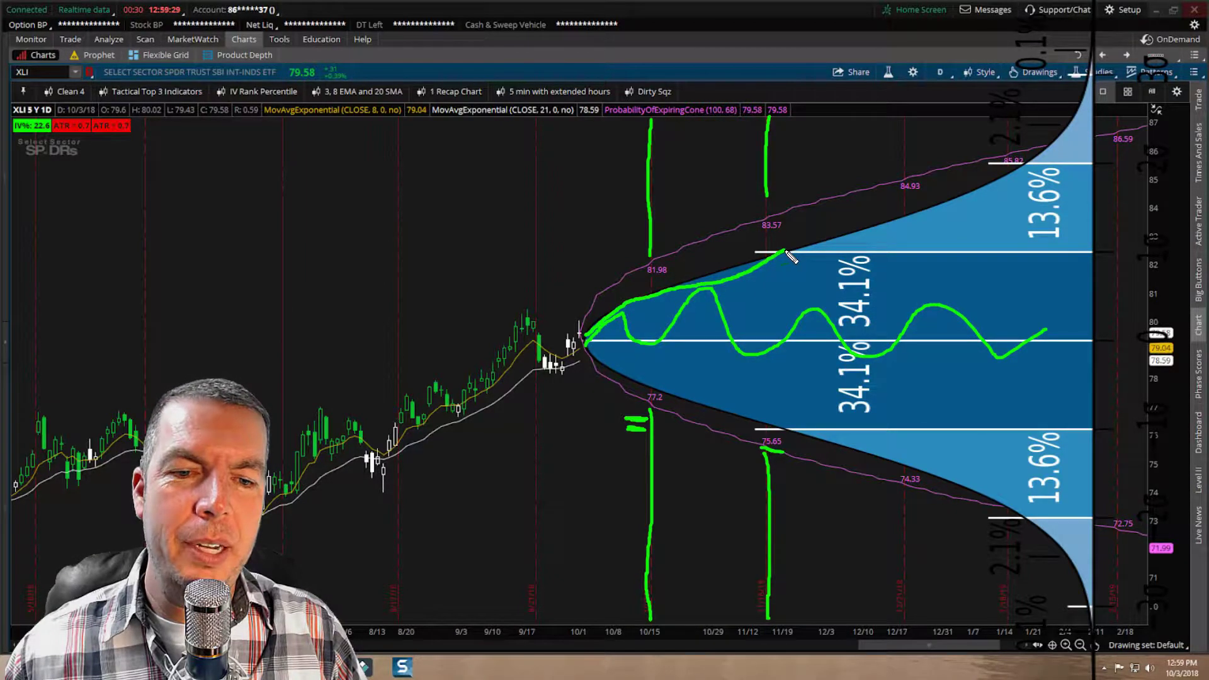
{"action": "mouse_move", "coordinate": [588, 344]}
{"action": "left_mouse_down"}
{"action": "mouse_move", "coordinate": [637, 379]}
{"action": "mouse_move", "coordinate": [776, 429]}
{"action": "left_mouse_up"}
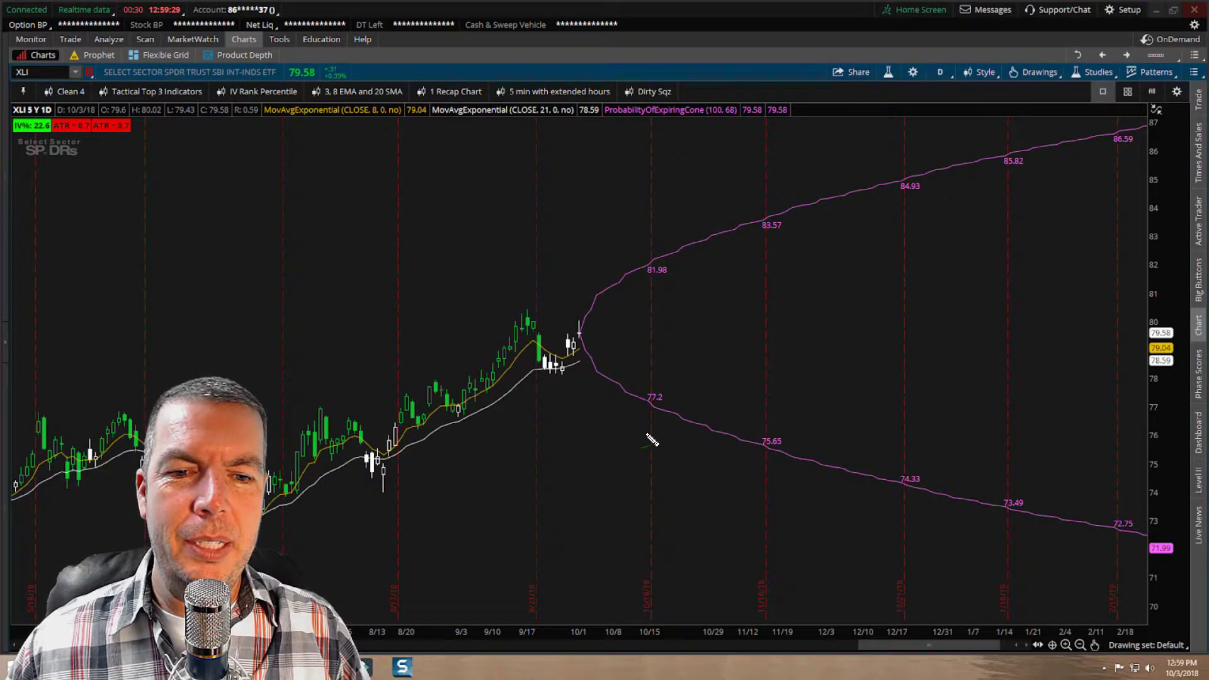
- Mark two strike levels below the cone's 77.2 label, clear them, and underline the Prob.OTM of the 77 put
{"action": "left_click_drag", "start_coordinate": [635, 409], "coordinate": [659, 410]}
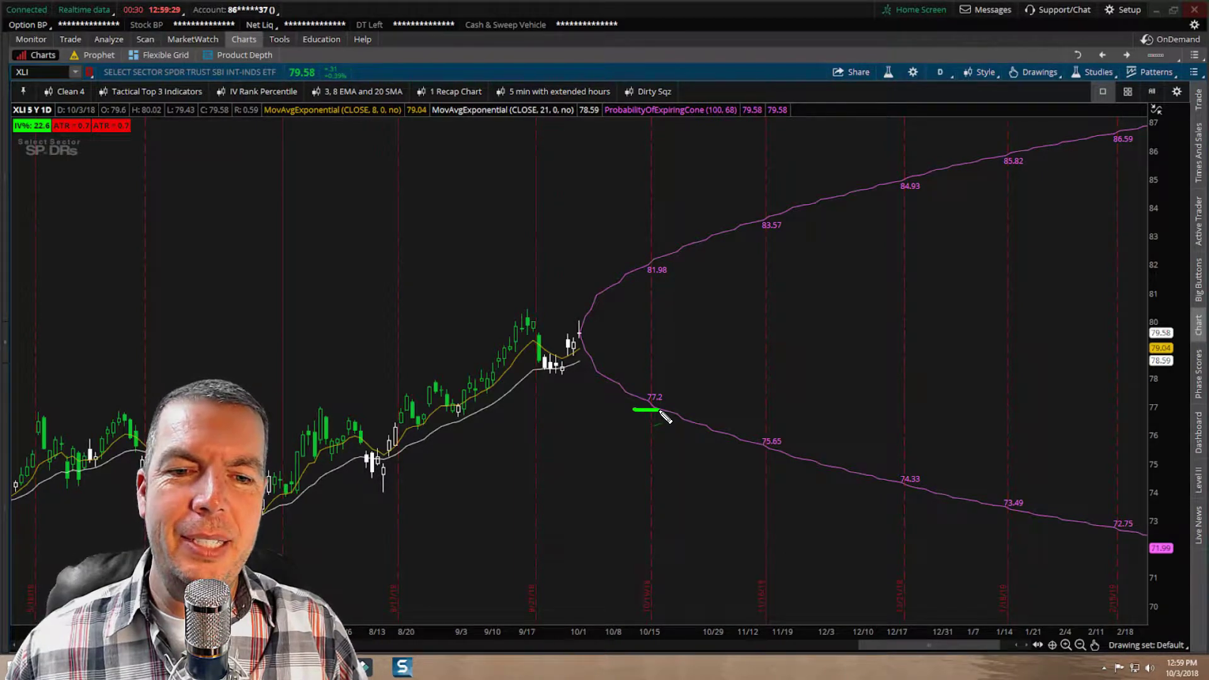
{"action": "left_click_drag", "start_coordinate": [630, 423], "coordinate": [661, 424]}
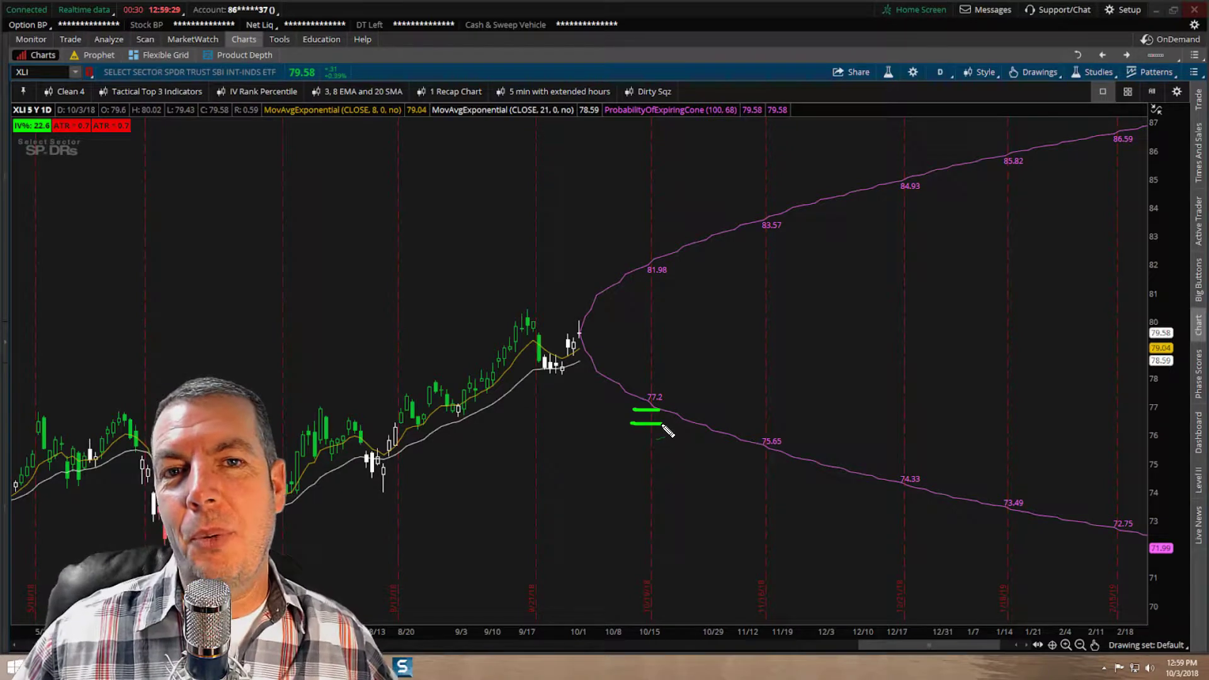
{"action": "key", "text": "Escape"}
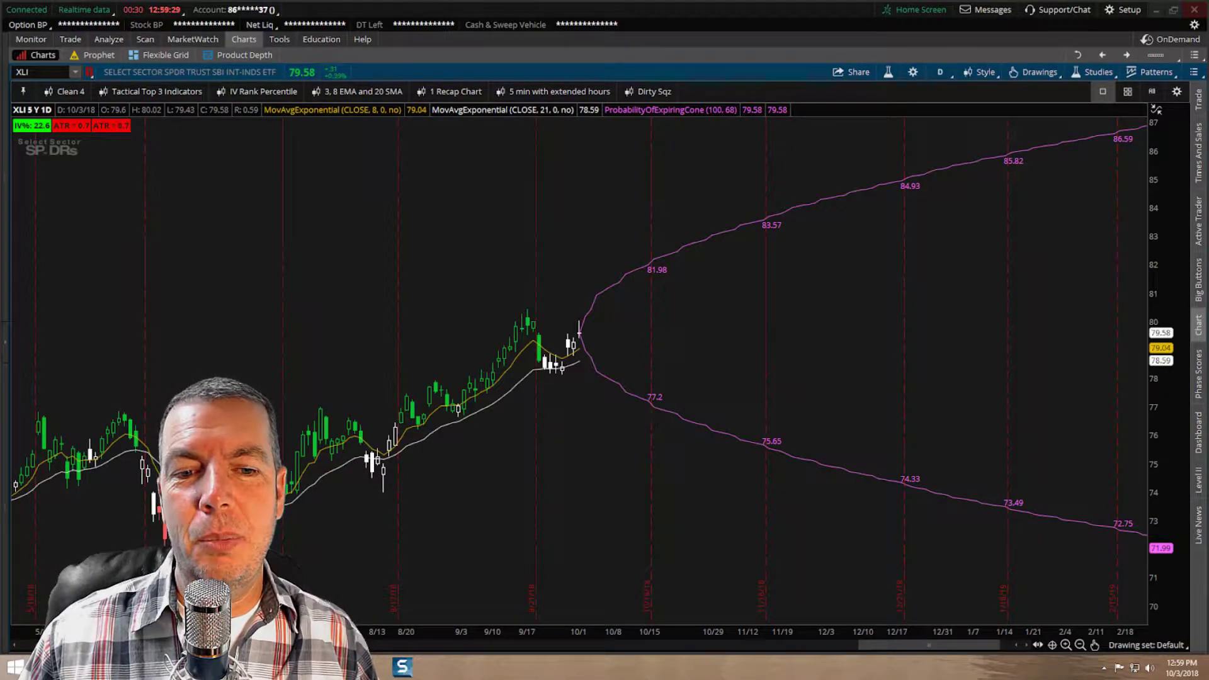
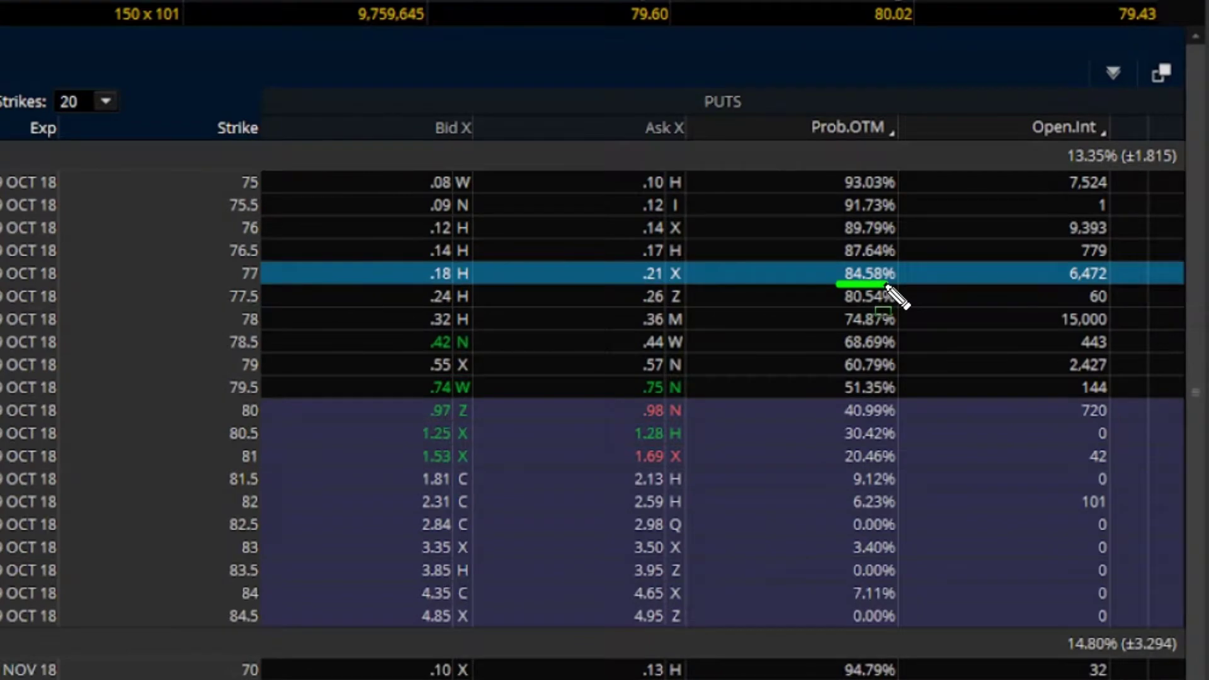
{"action": "left_click_drag", "start_coordinate": [1037, 258], "coordinate": [1007, 259]}
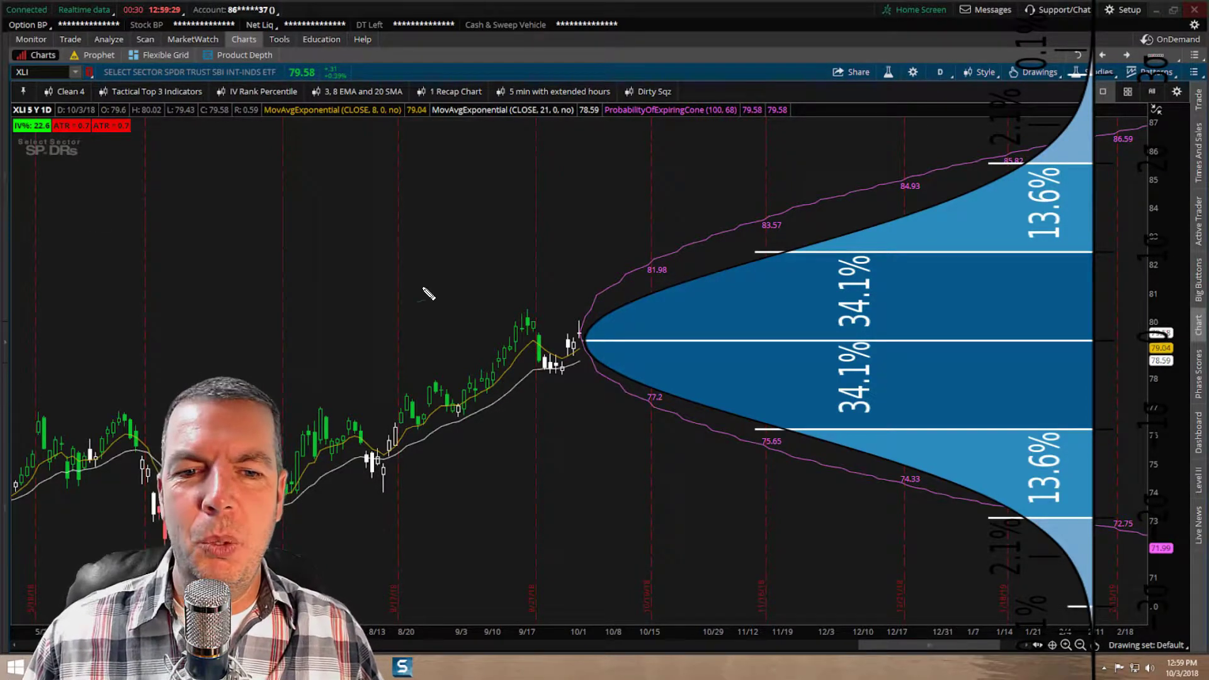
- Sketch a wide wave between the cone's edges, mark two expirations and a level below 77.2, and clear the ink
{"action": "mouse_move", "coordinate": [587, 343]}
{"action": "left_mouse_down"}
{"action": "mouse_move", "coordinate": [624, 288]}
{"action": "mouse_move", "coordinate": [666, 403]}
{"action": "mouse_move", "coordinate": [726, 244]}
{"action": "mouse_move", "coordinate": [782, 442]}
{"action": "mouse_move", "coordinate": [858, 248]}
{"action": "mouse_move", "coordinate": [912, 208]}
{"action": "mouse_move", "coordinate": [944, 384]}
{"action": "mouse_move", "coordinate": [986, 494]}
{"action": "mouse_move", "coordinate": [1088, 181]}
{"action": "left_mouse_up"}
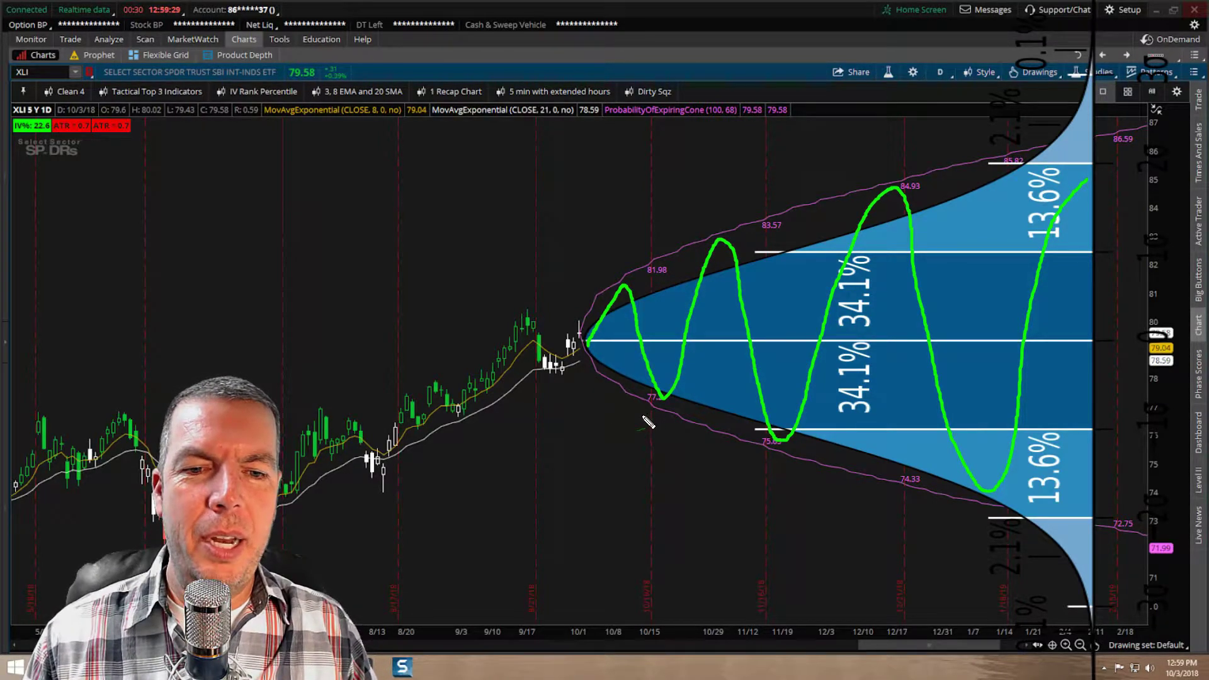
{"action": "left_click_drag", "start_coordinate": [651, 415], "coordinate": [653, 466]}
{"action": "left_click_drag", "start_coordinate": [768, 456], "coordinate": [769, 499]}
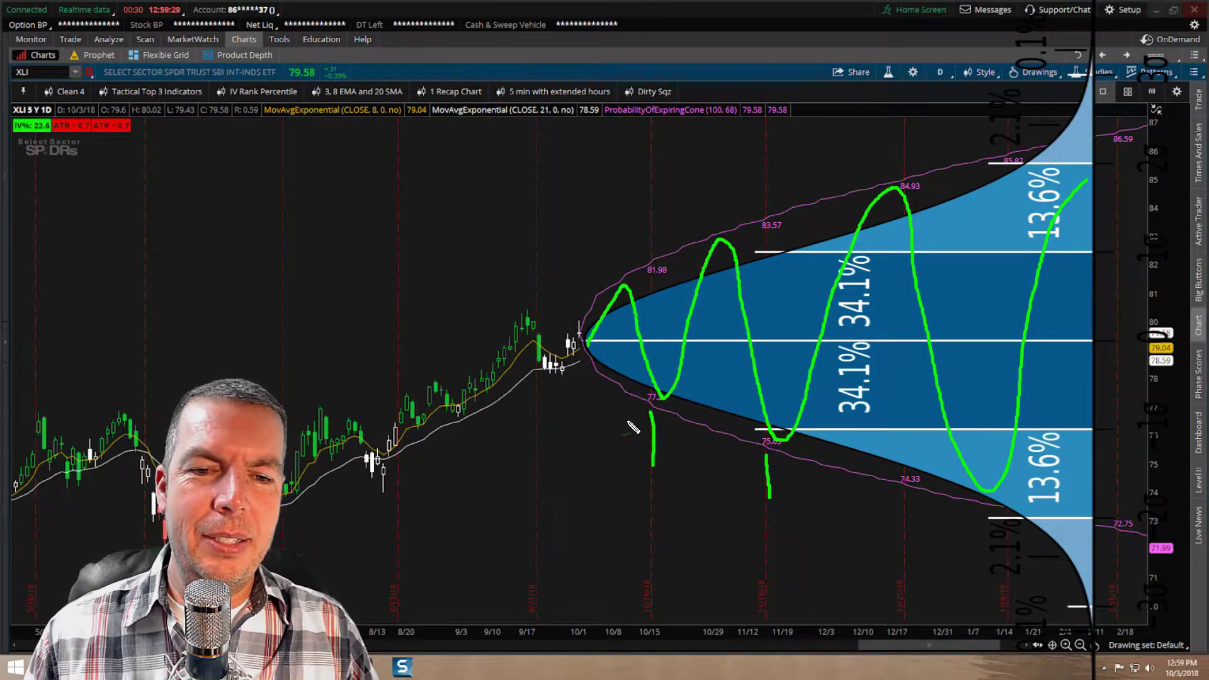
{"action": "left_click_drag", "start_coordinate": [628, 419], "coordinate": [658, 418]}
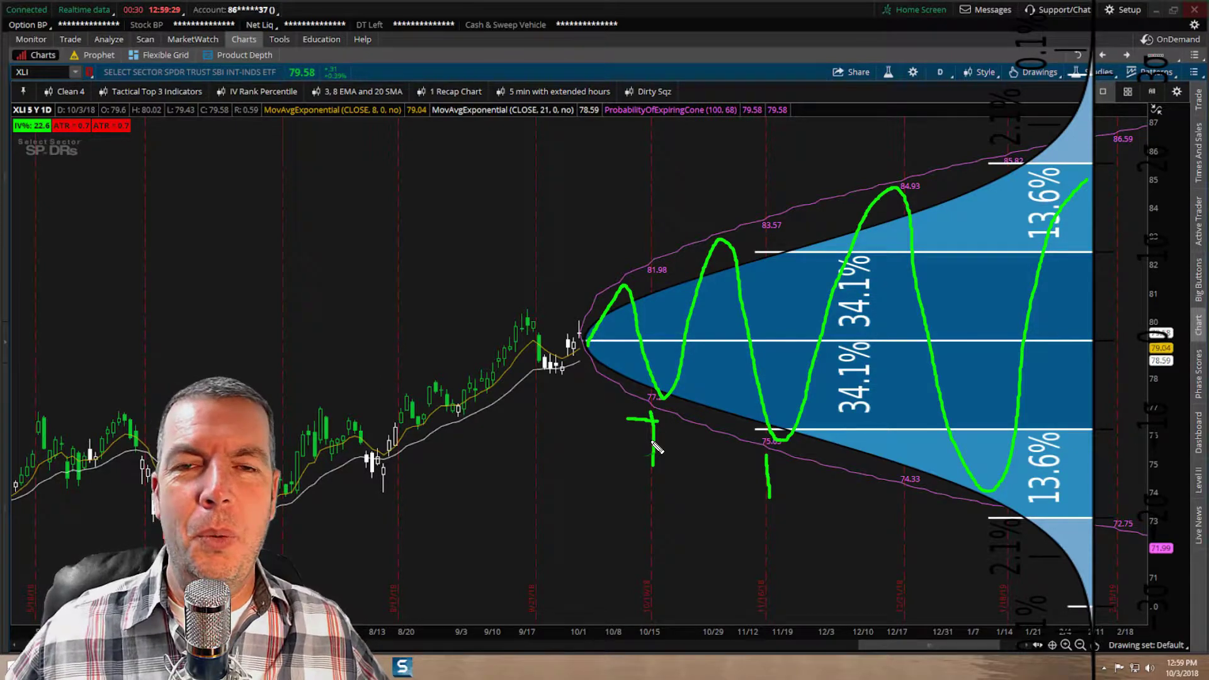
{"action": "key", "text": "Escape"}
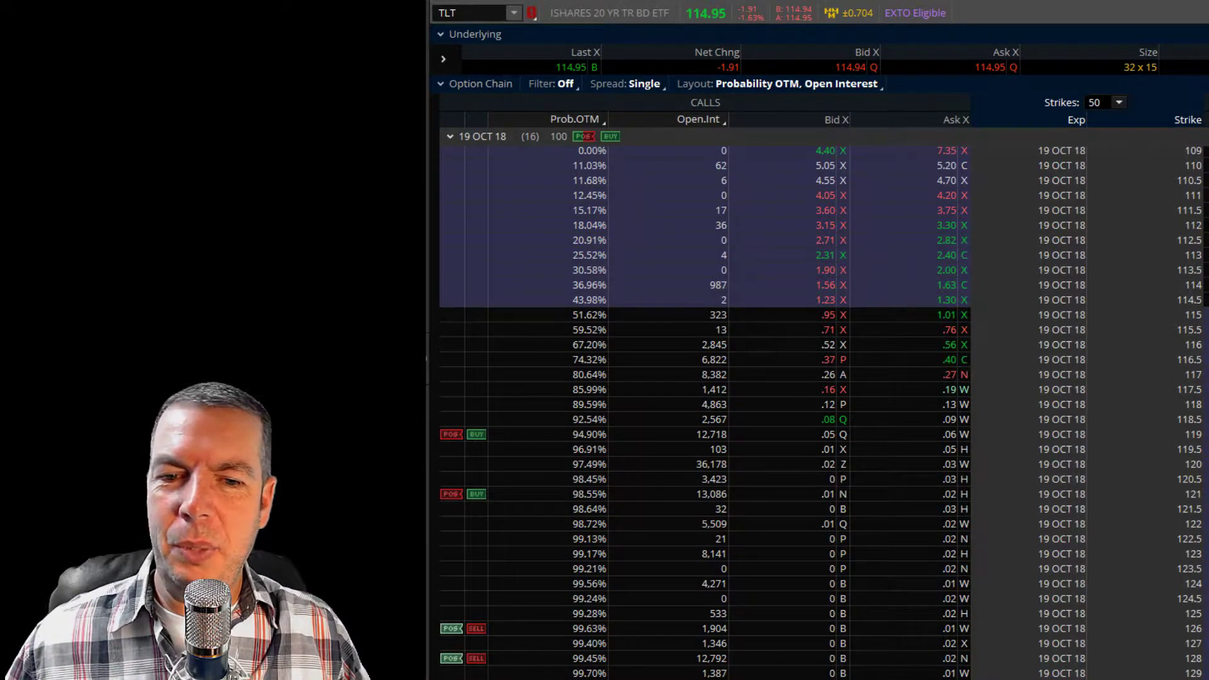
- Box the position markers beside the TLT 119 and 121 calls in the option chain, and clear the boxes
{"action": "left_click_drag", "start_coordinate": [423, 418], "coordinate": [510, 452]}
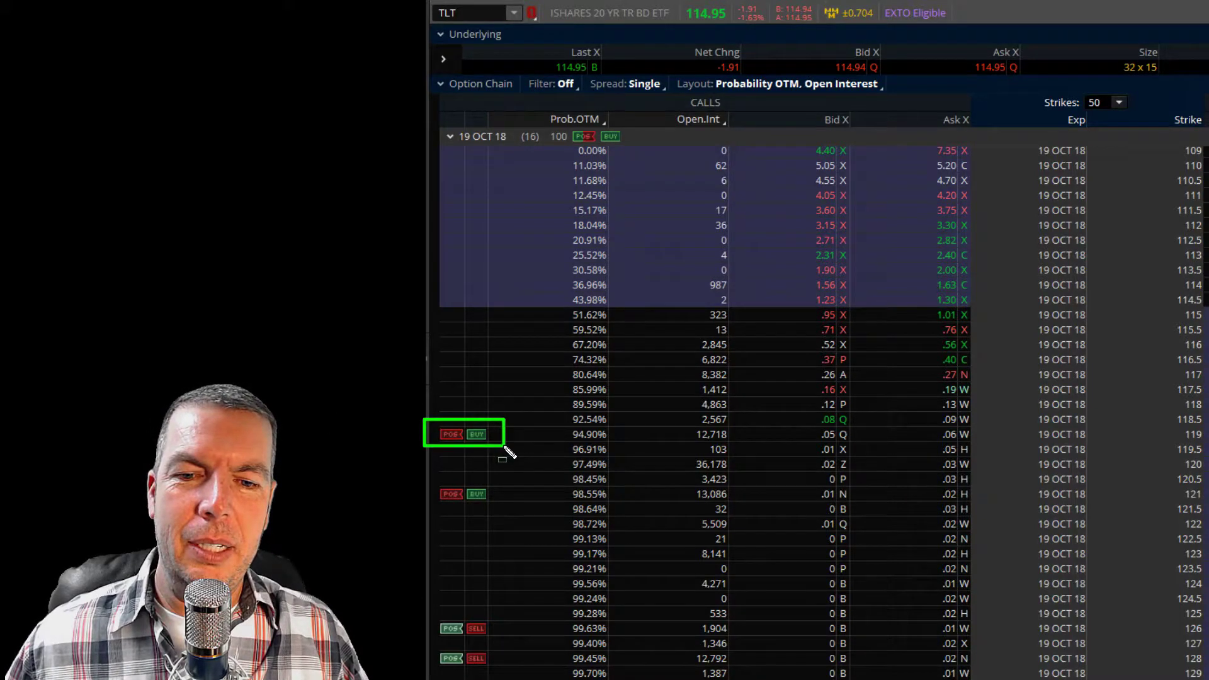
{"action": "left_click_drag", "start_coordinate": [422, 475], "coordinate": [506, 508]}
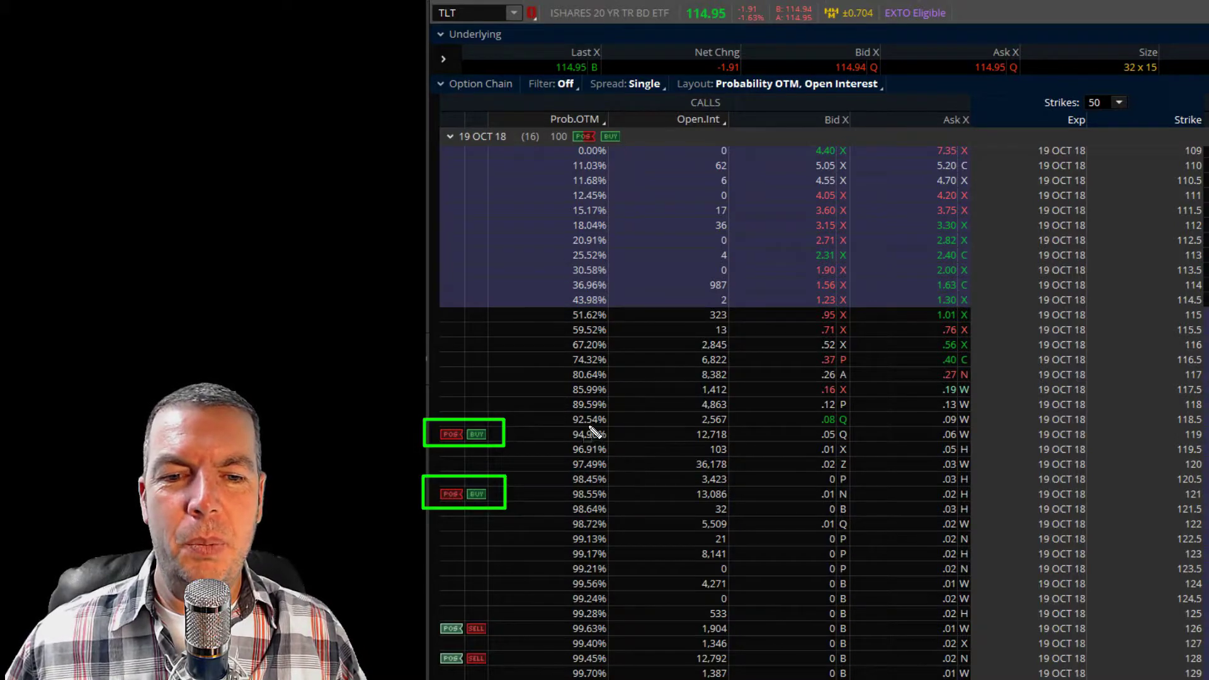
{"action": "key", "text": "Escape"}
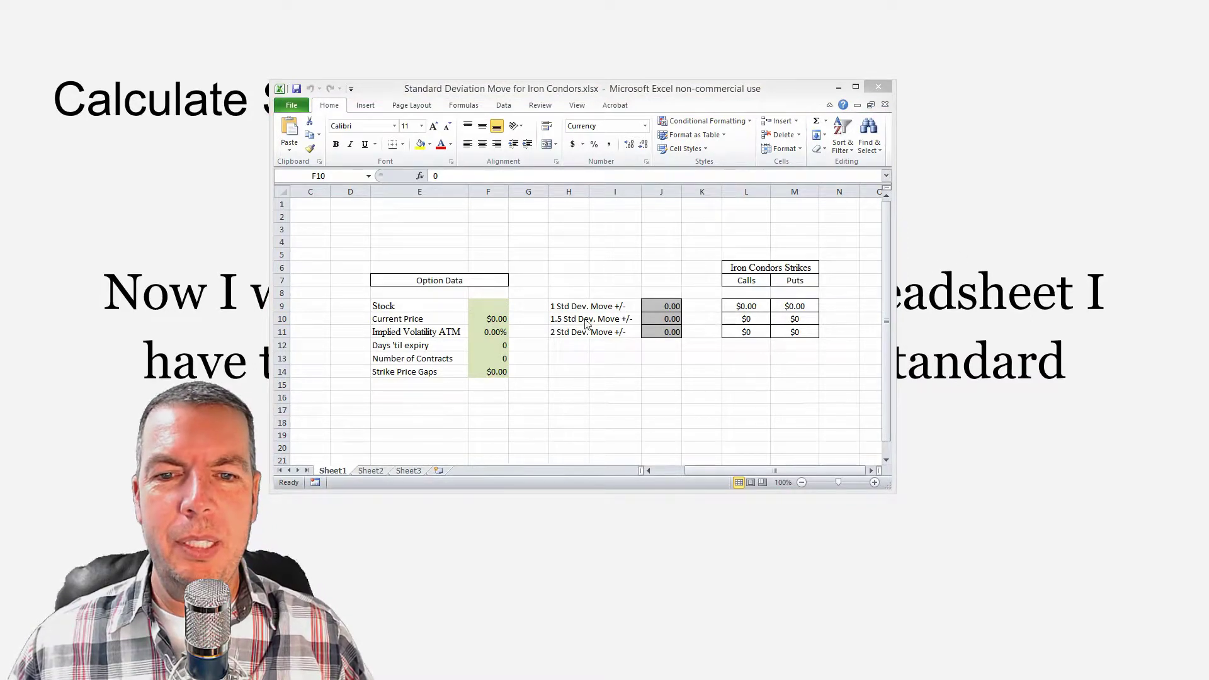
- Enter TLT as the stock and 115 as the current price in the spreadsheet's option data
{"action": "left_click", "coordinate": [489, 305]}
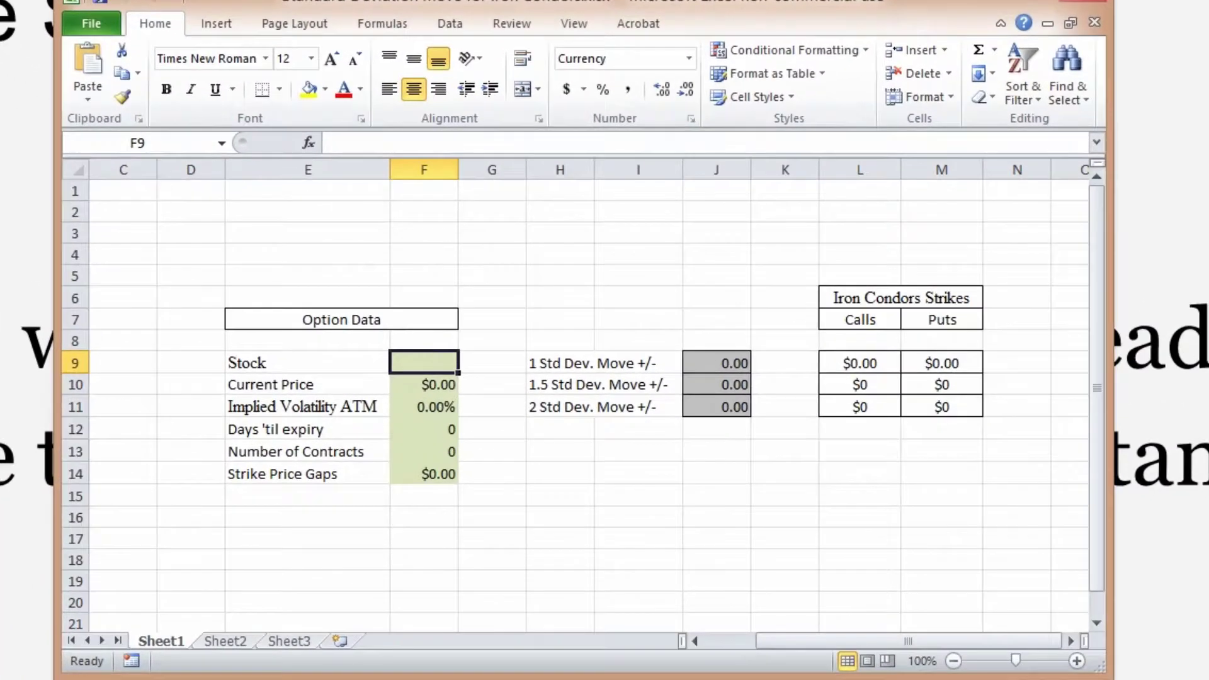
{"action": "type", "text": "TLT"}
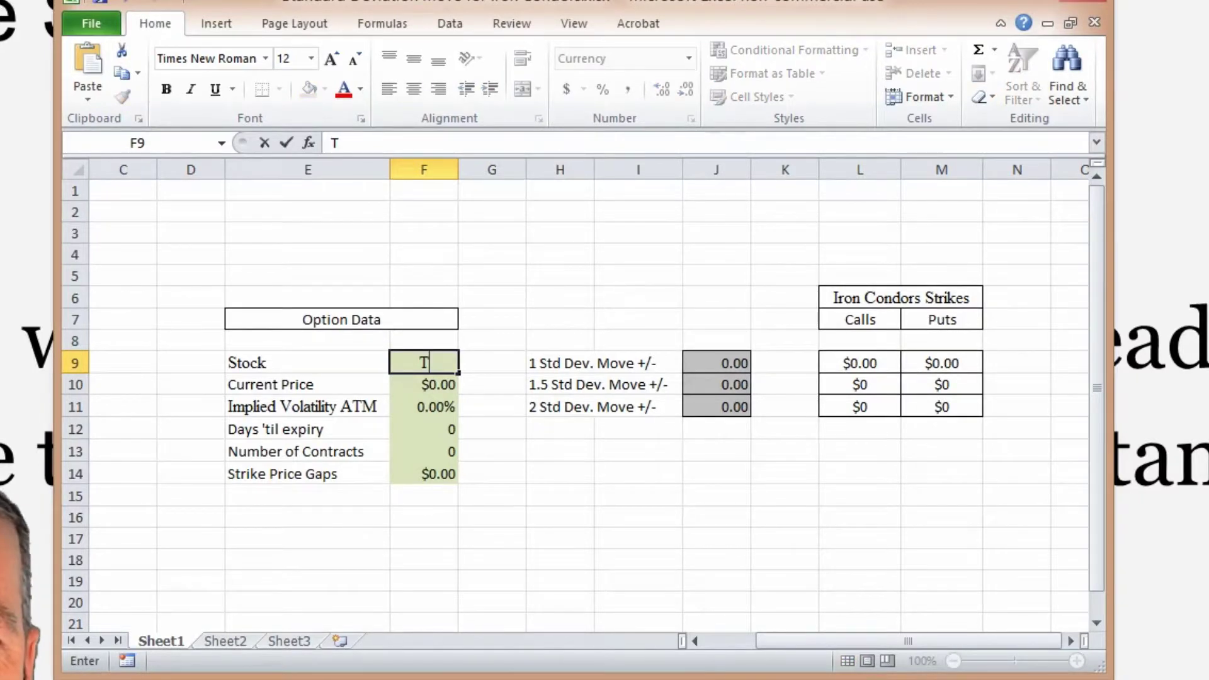
{"action": "left_click", "coordinate": [492, 362]}
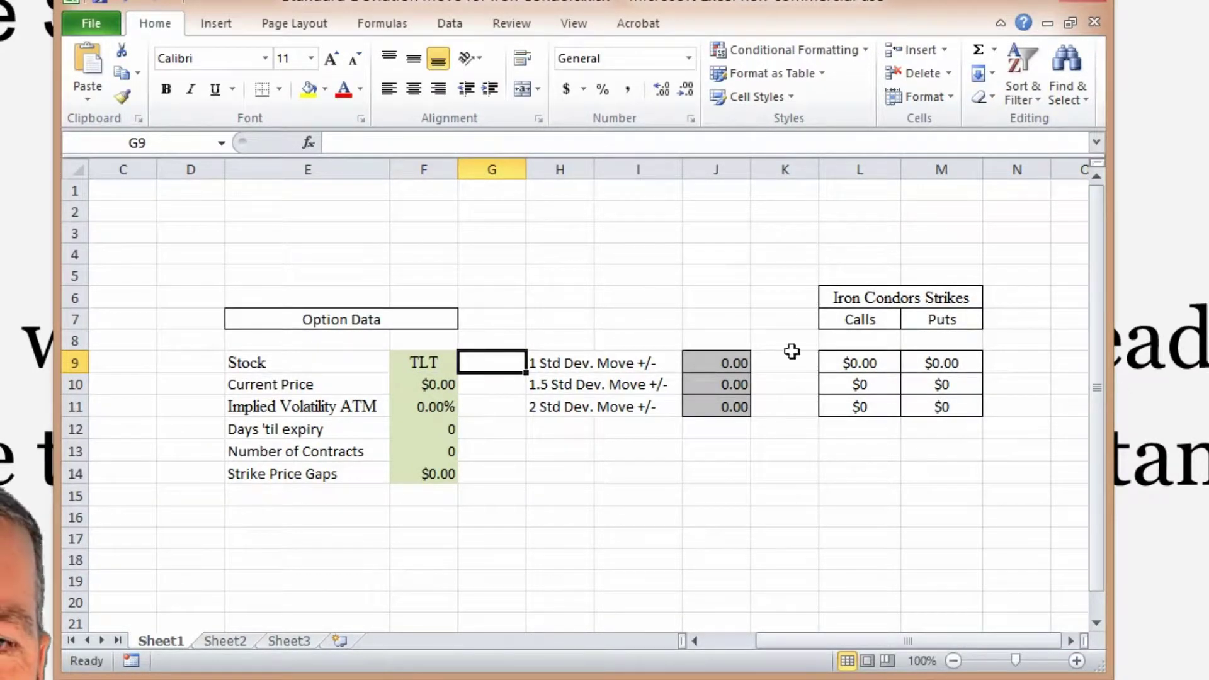
{"action": "left_click", "coordinate": [428, 384]}
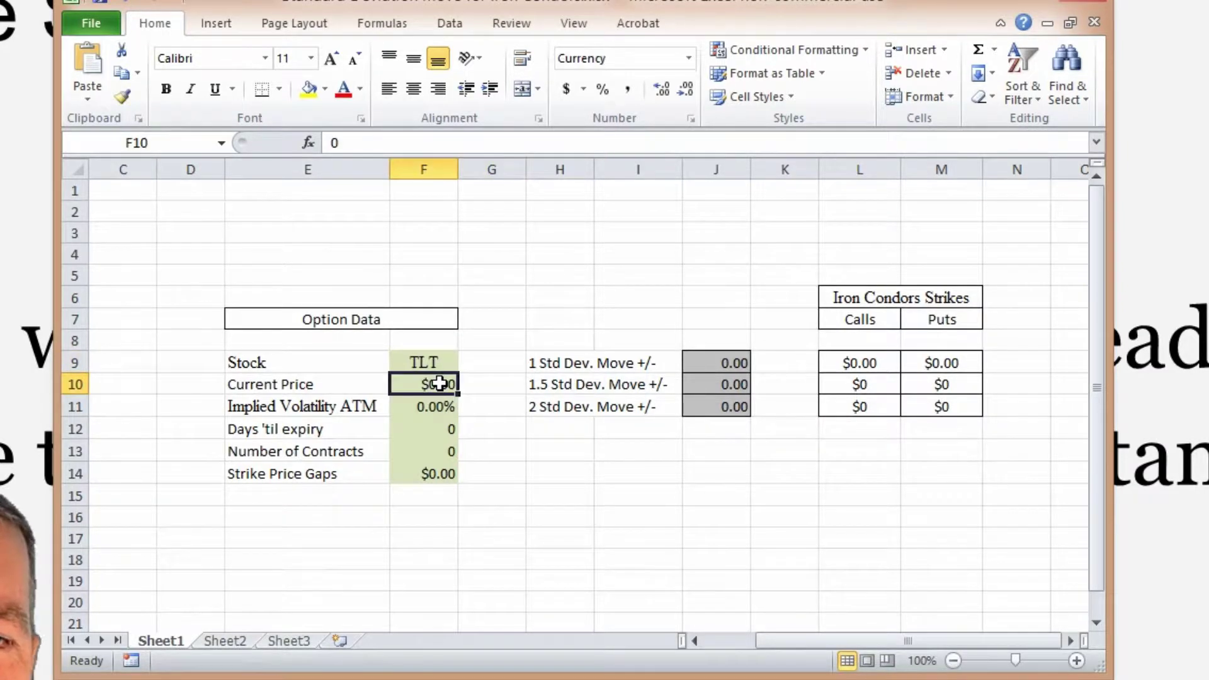
{"action": "type", "text": "115"}
{"action": "key", "text": "Tab"}
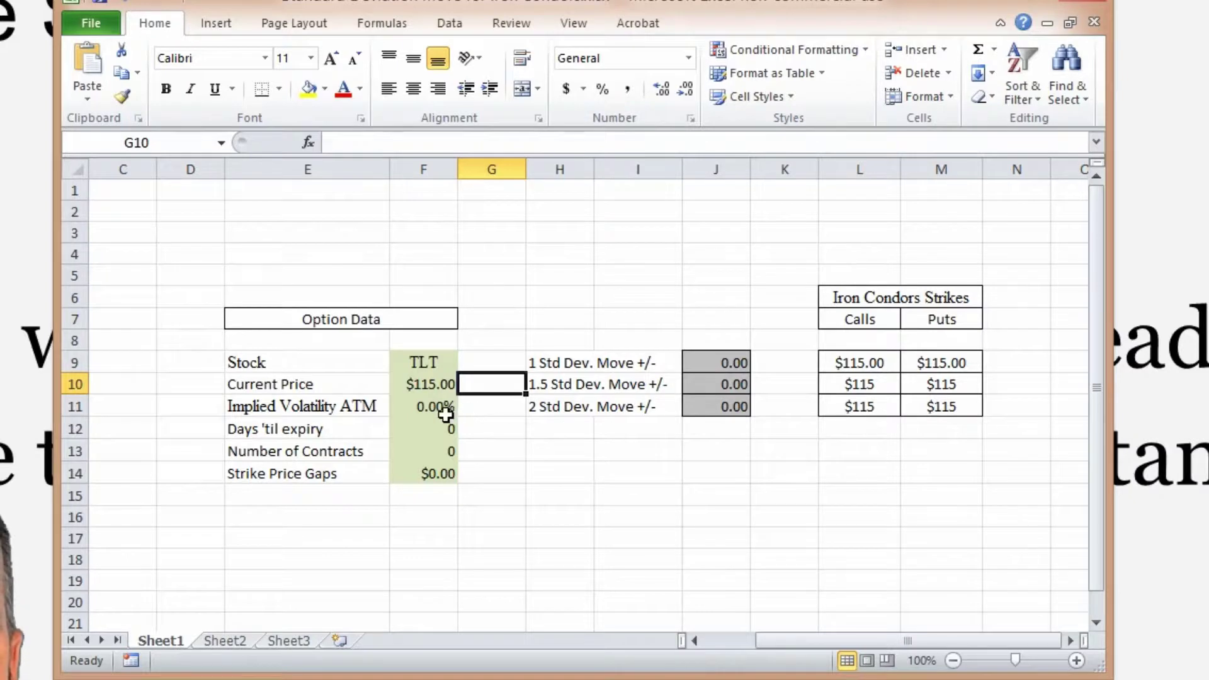
- Enter 25% as the at-the-money implied volatility and 15 as the days until expiry in the option data
{"action": "left_click", "coordinate": [446, 403]}
{"action": "type", "text": "2"}
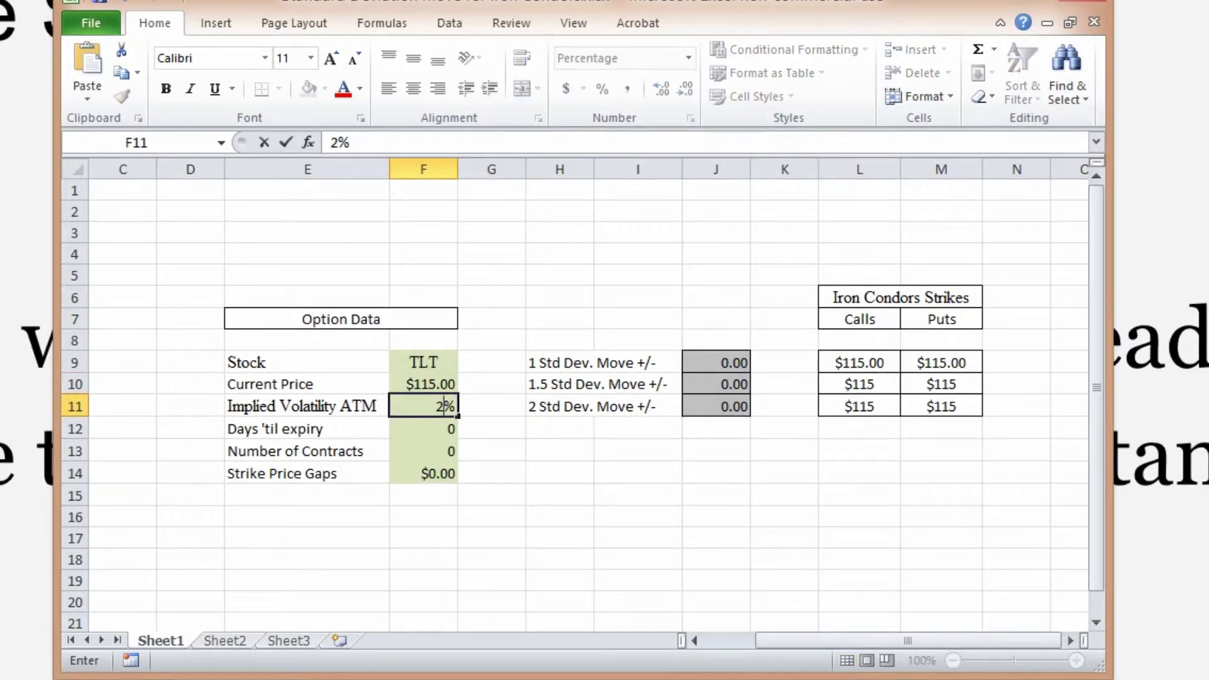
{"action": "type", "text": "5"}
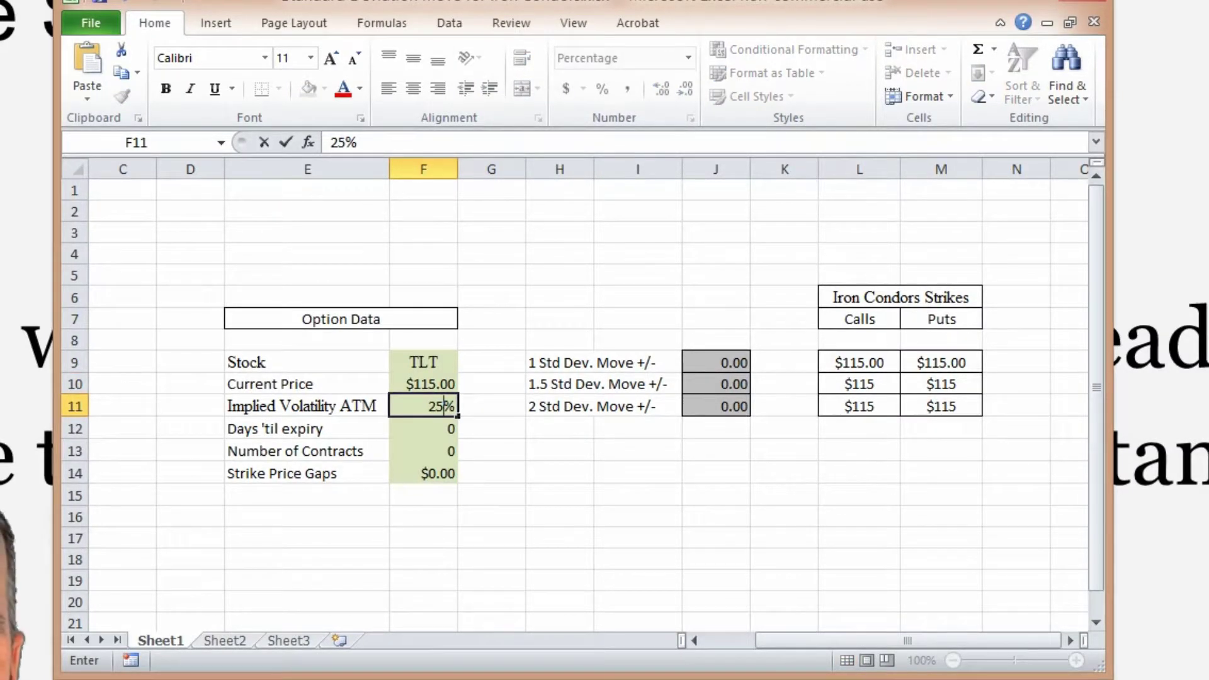
{"action": "left_click", "coordinate": [425, 429]}
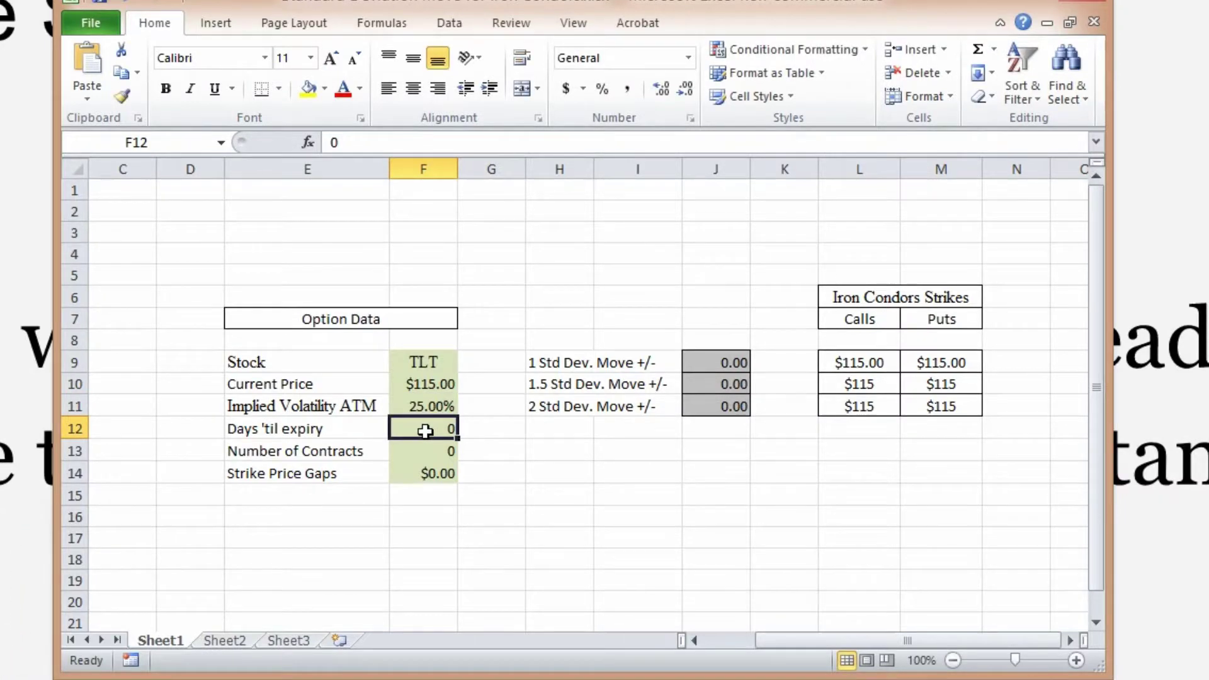
{"action": "type", "text": "15"}
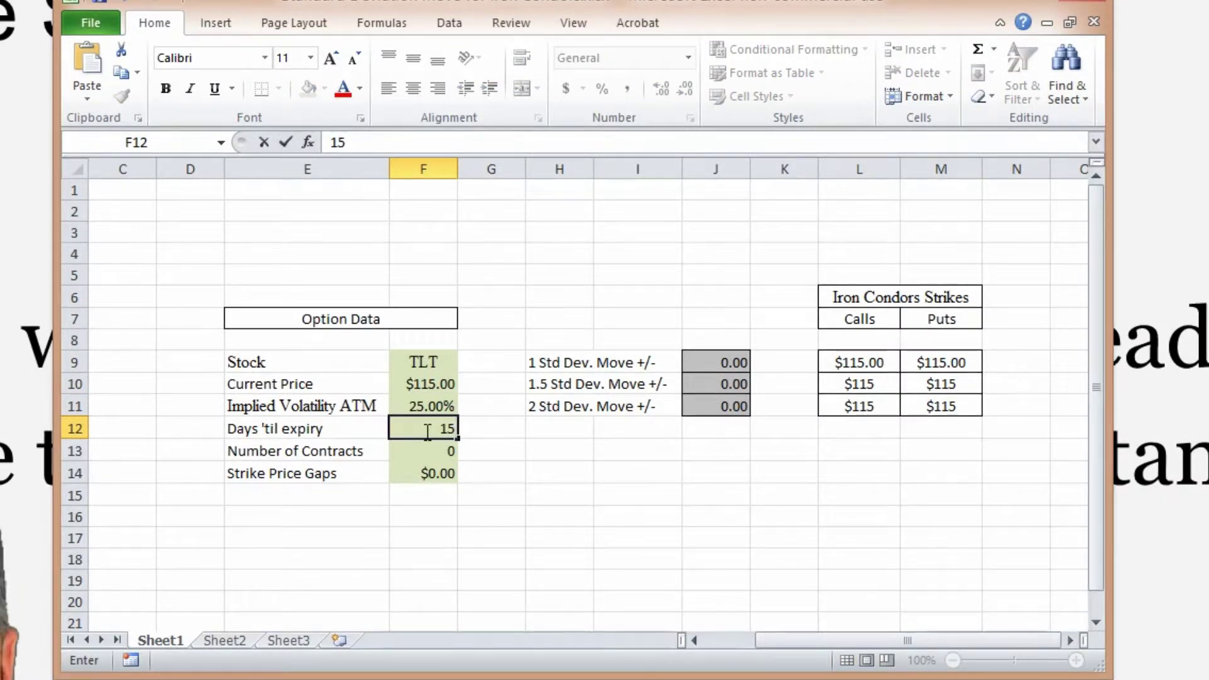
- Enter 1 contract and $1.00 strike price gaps in the option data, and box the calculated iron condor strikes
{"action": "left_click", "coordinate": [427, 448]}
{"action": "type", "text": "1"}
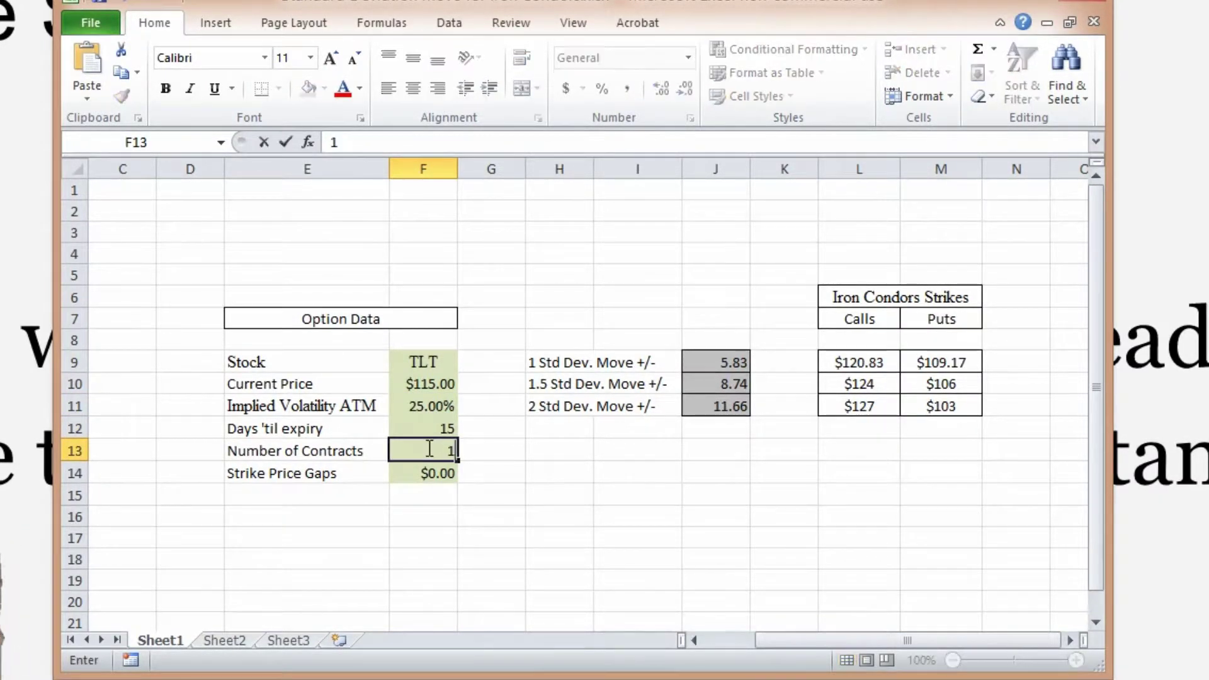
{"action": "key", "text": "Tab"}
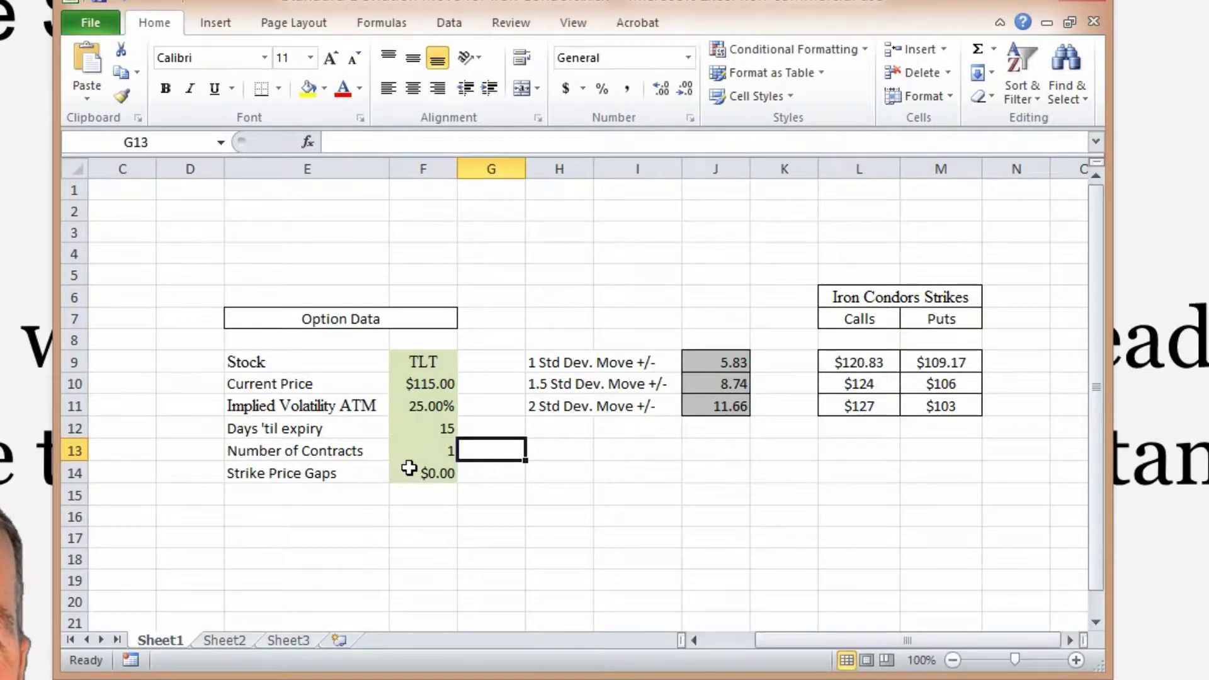
{"action": "left_click", "coordinate": [409, 468]}
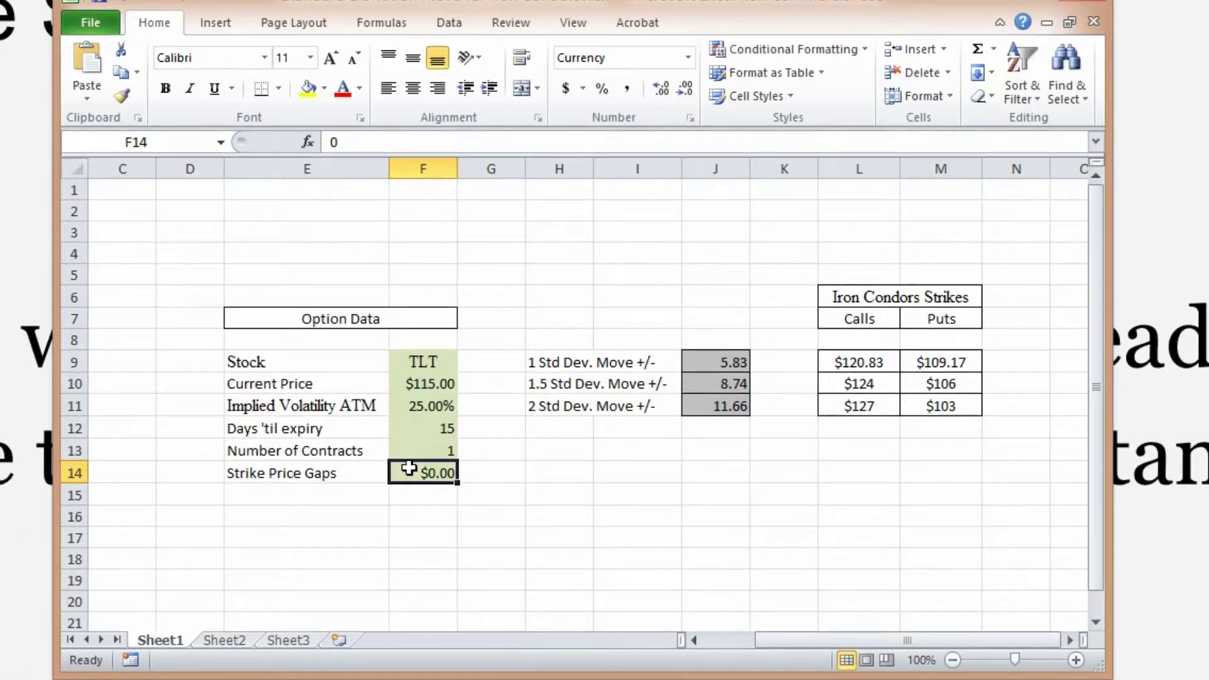
{"action": "type", "text": "1"}
{"action": "key", "text": "Tab"}
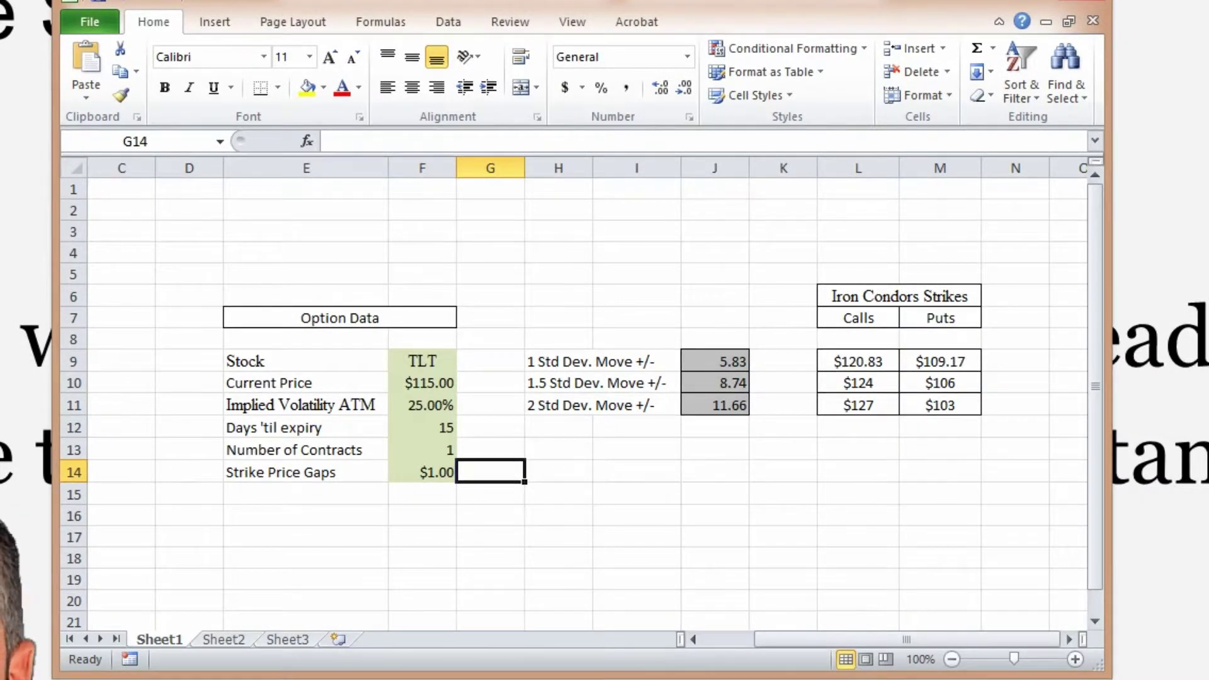
{"action": "mouse_move", "coordinate": [779, 243]}
{"action": "left_mouse_down"}
{"action": "mouse_move", "coordinate": [893, 305]}
{"action": "mouse_move", "coordinate": [1012, 439]}
{"action": "left_mouse_up"}
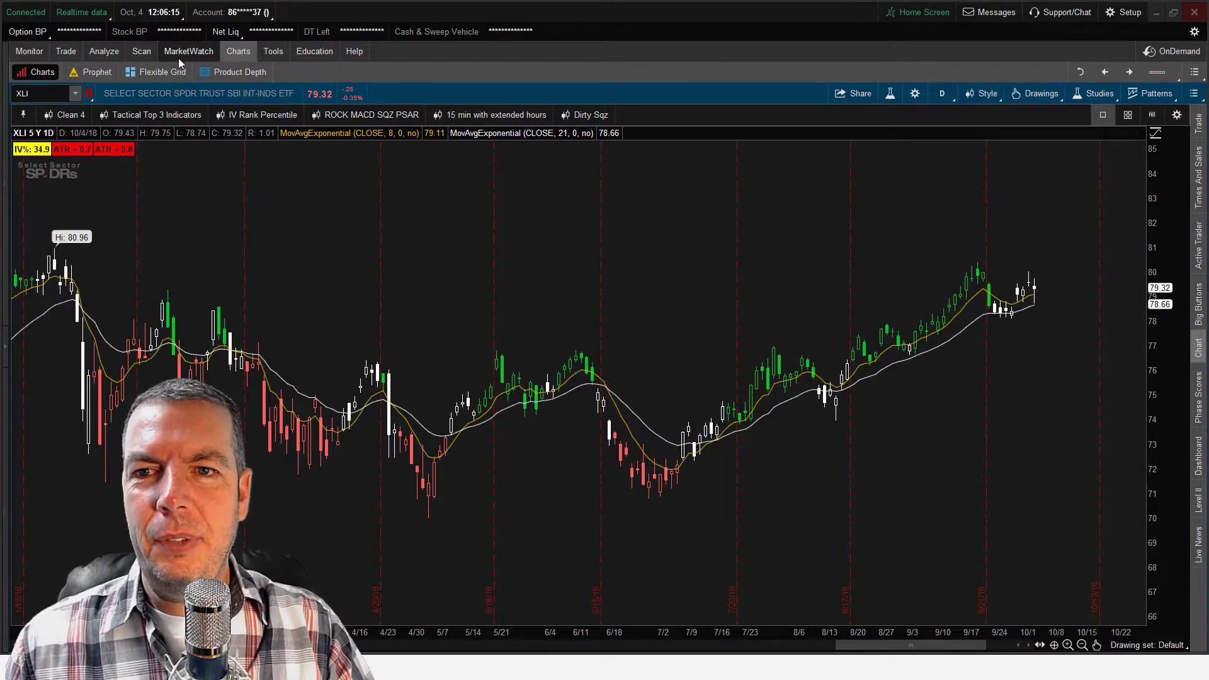
- Switch to thinkorswim and add the ProbabilityOfExpiringCone study to the XLI chart's price studies
{"action": "left_click", "coordinate": [891, 94]}
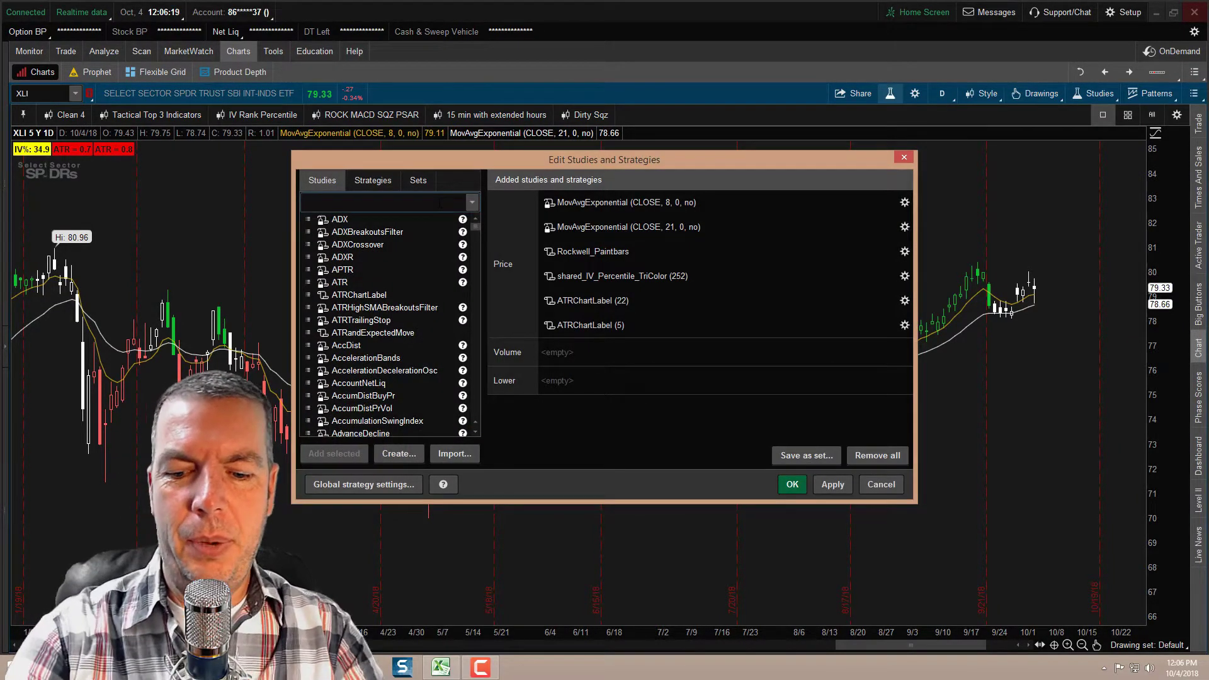
{"action": "type", "text": "con"}
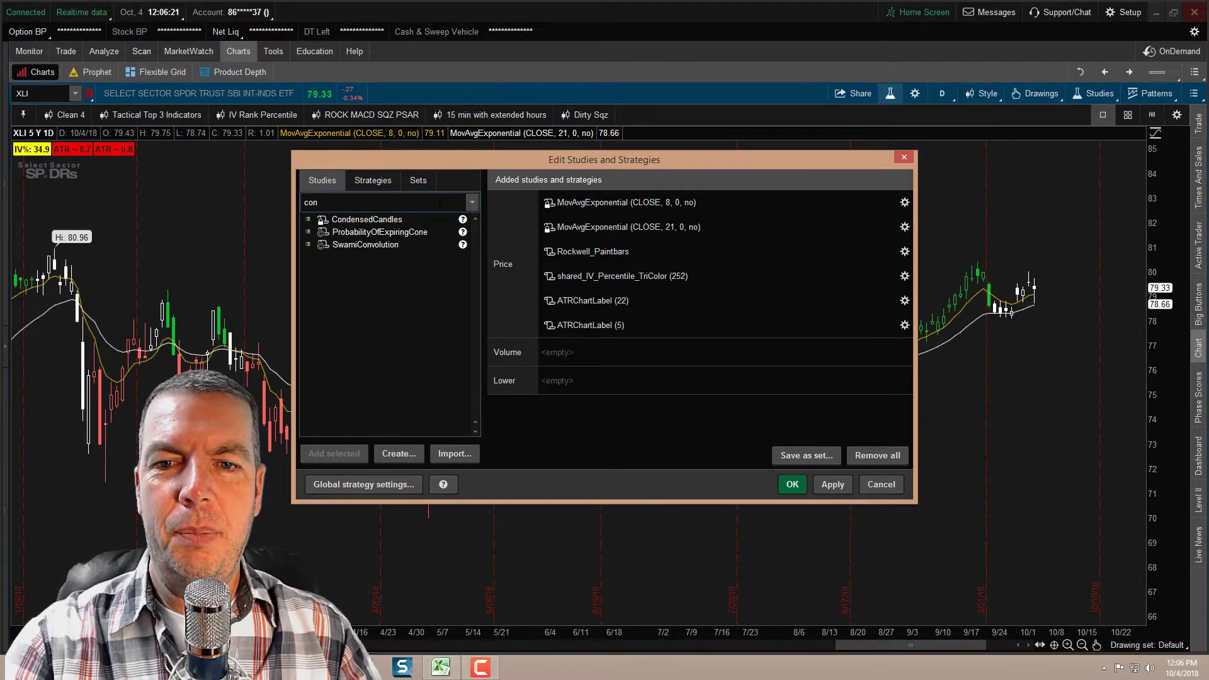
{"action": "double_click", "coordinate": [370, 233]}
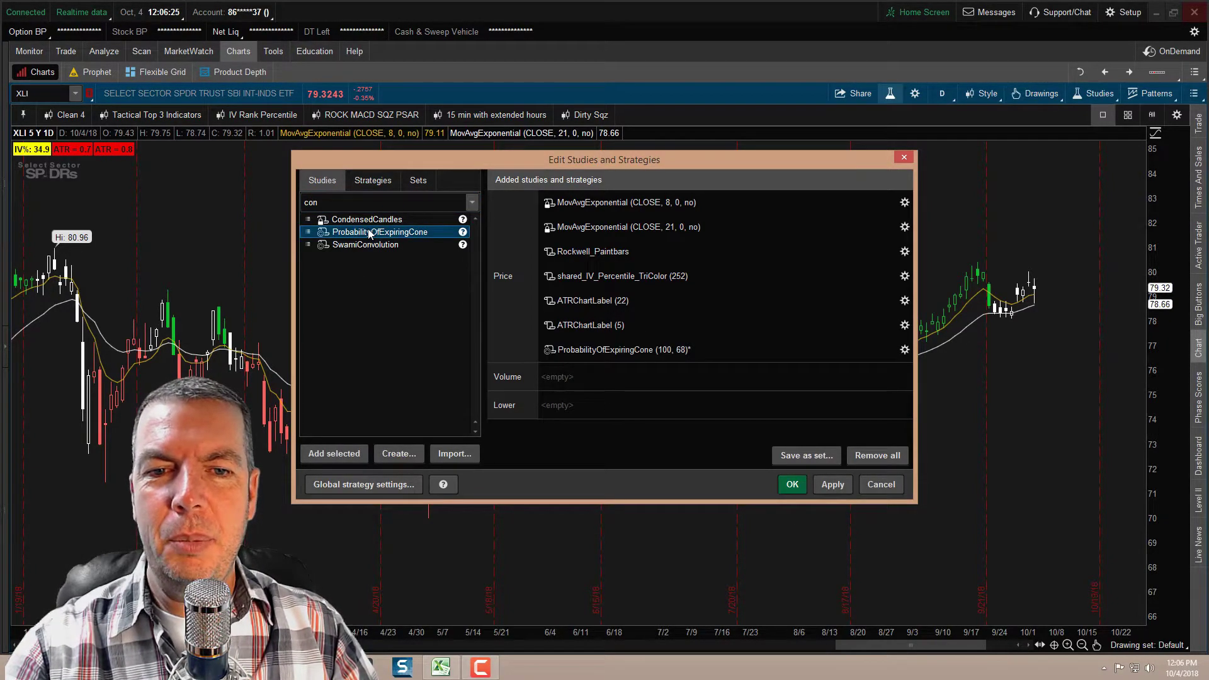
{"action": "mouse_move", "coordinate": [640, 357]}
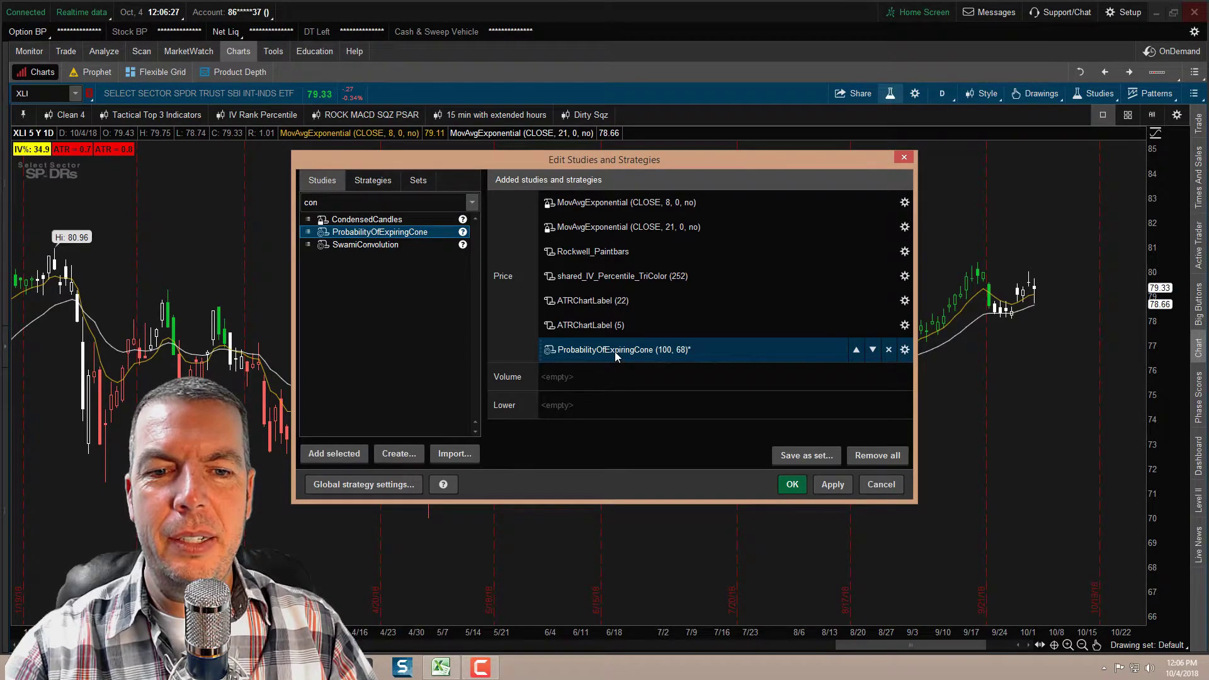
- Open the cone study's settings, accept period 100 and prob range 68, and apply the study to the XLI chart
{"action": "double_click", "coordinate": [615, 350]}
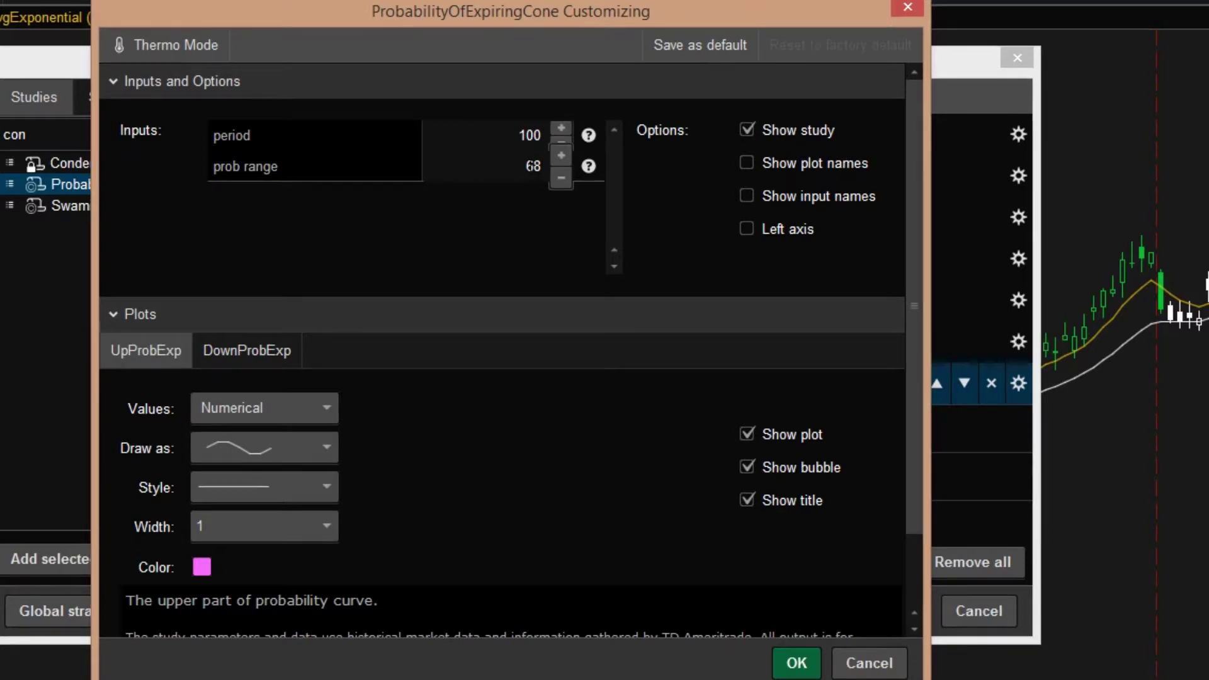
{"action": "left_click", "coordinate": [558, 153]}
{"action": "left_click", "coordinate": [557, 153]}
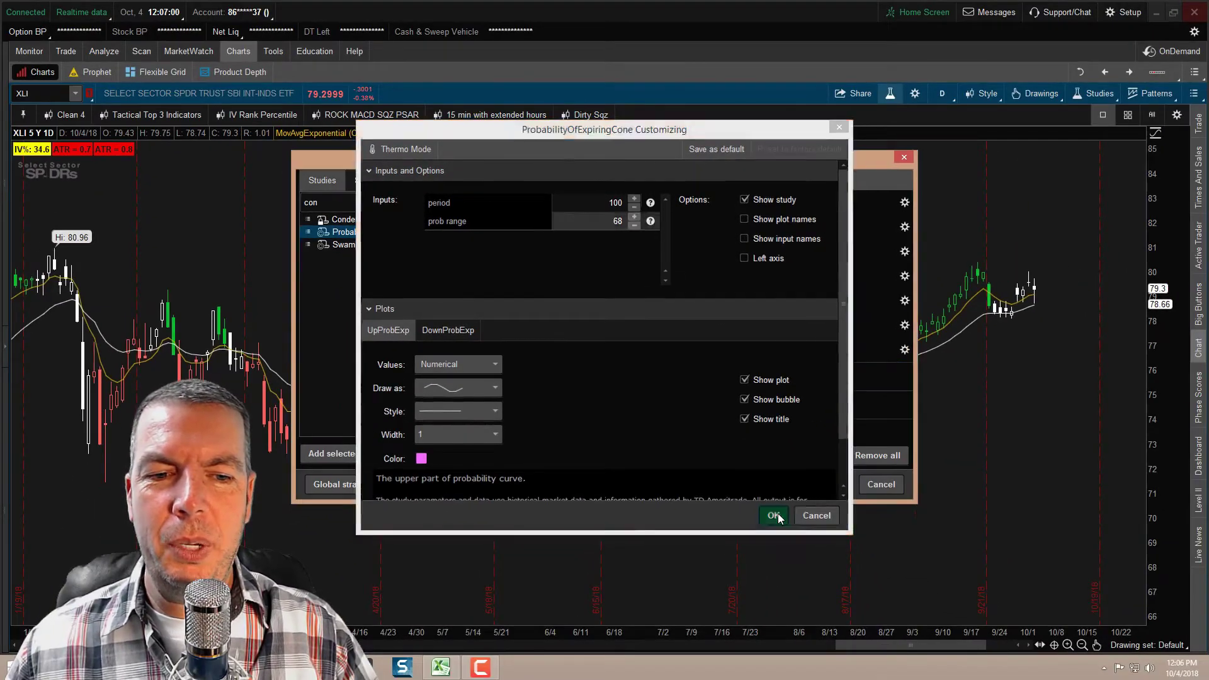
{"action": "left_click", "coordinate": [777, 519]}
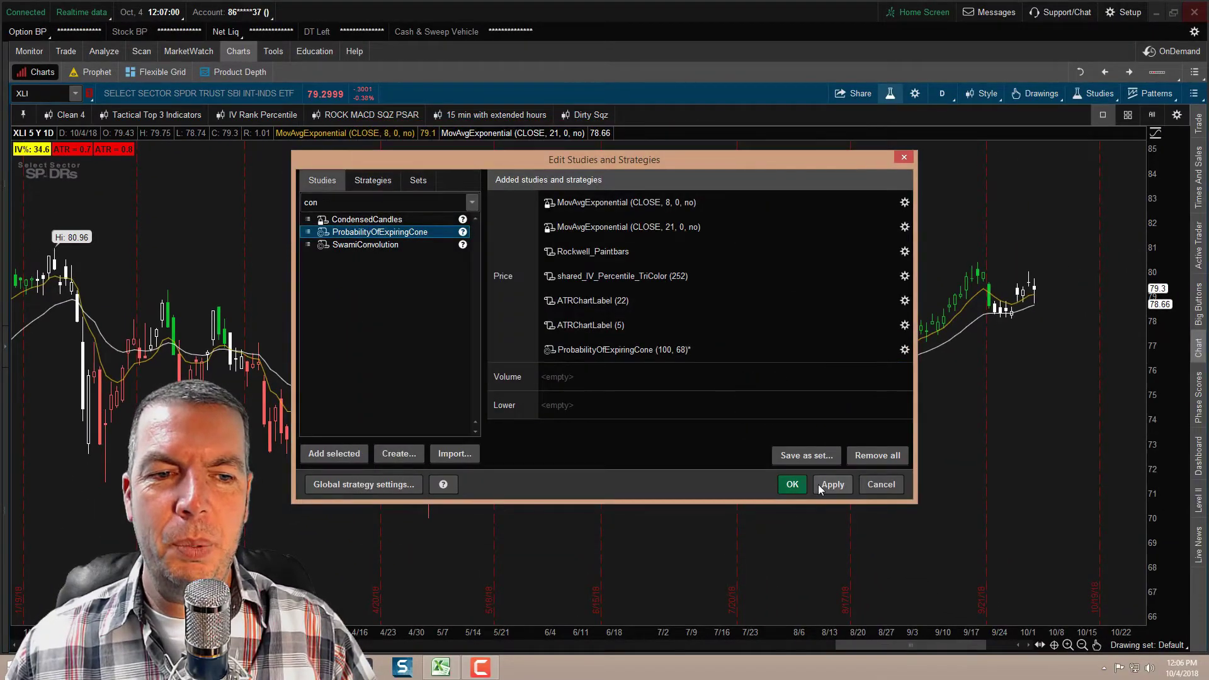
{"action": "left_click", "coordinate": [818, 484]}
{"action": "left_click", "coordinate": [792, 485]}
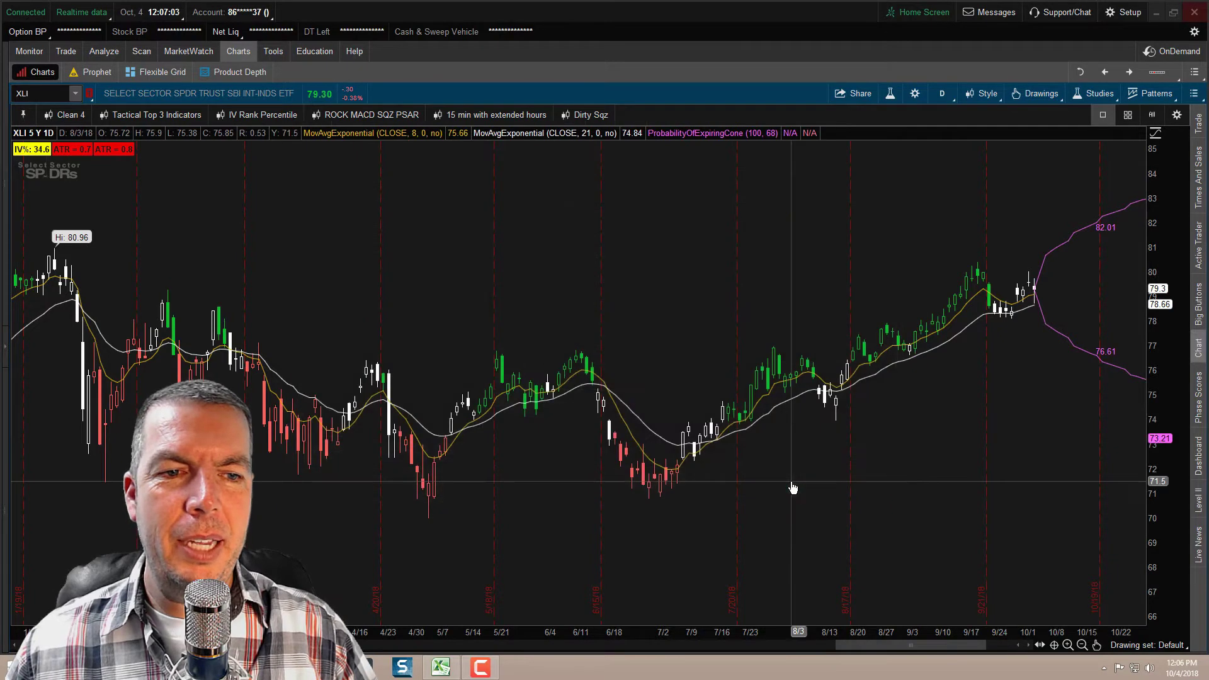
- Mark levels below the cone's lower edge and above its upper edge at the next two expirations, and clear the marks
{"action": "scroll", "coordinate": [795, 486], "scroll_direction": "down", "scroll_amount": 8}
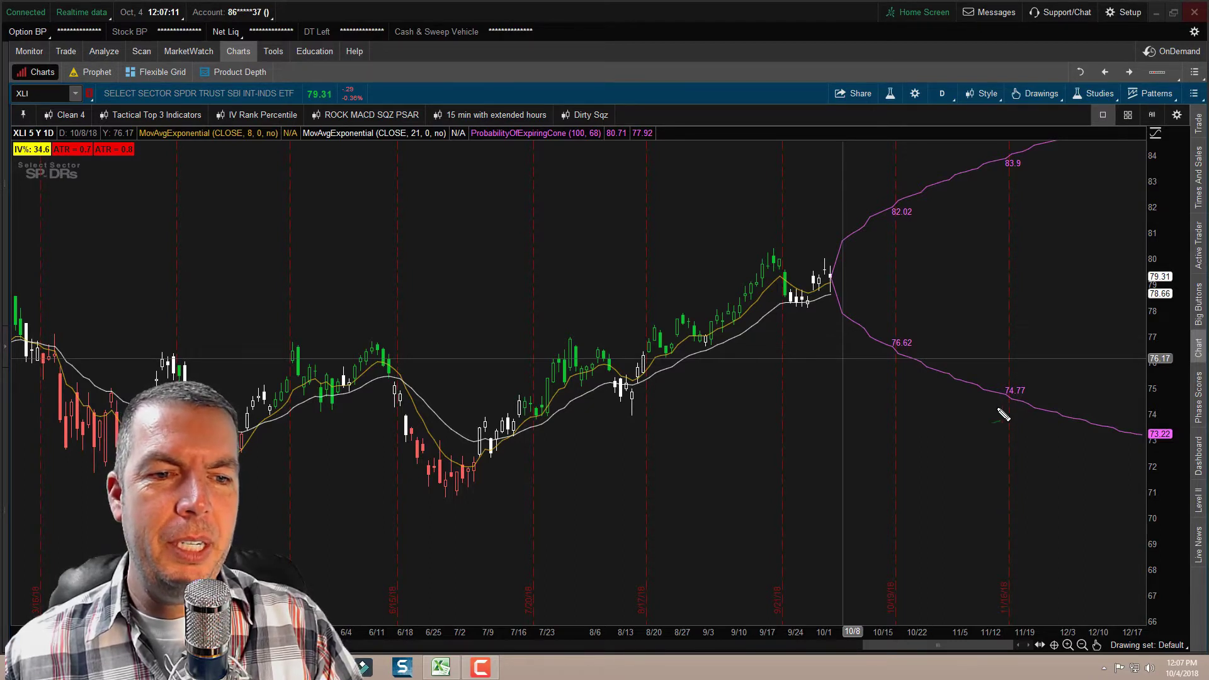
{"action": "left_click_drag", "start_coordinate": [996, 408], "coordinate": [1025, 403]}
{"action": "left_click_drag", "start_coordinate": [885, 365], "coordinate": [906, 364]}
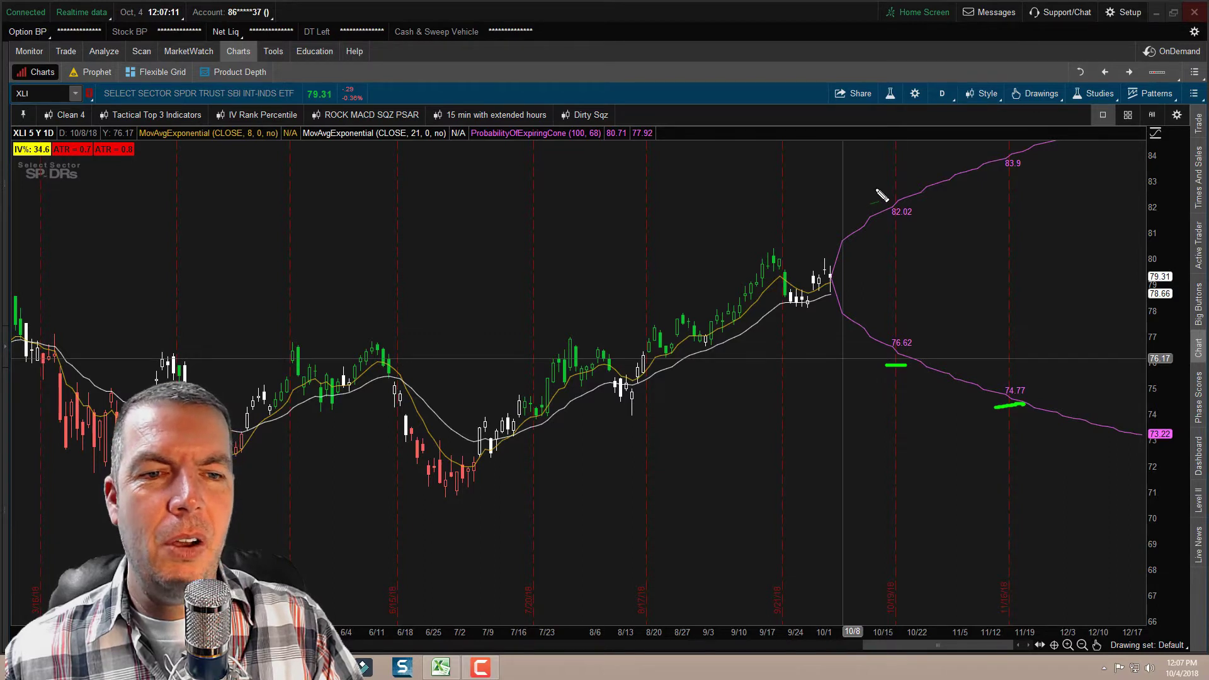
{"action": "left_click_drag", "start_coordinate": [877, 191], "coordinate": [907, 190]}
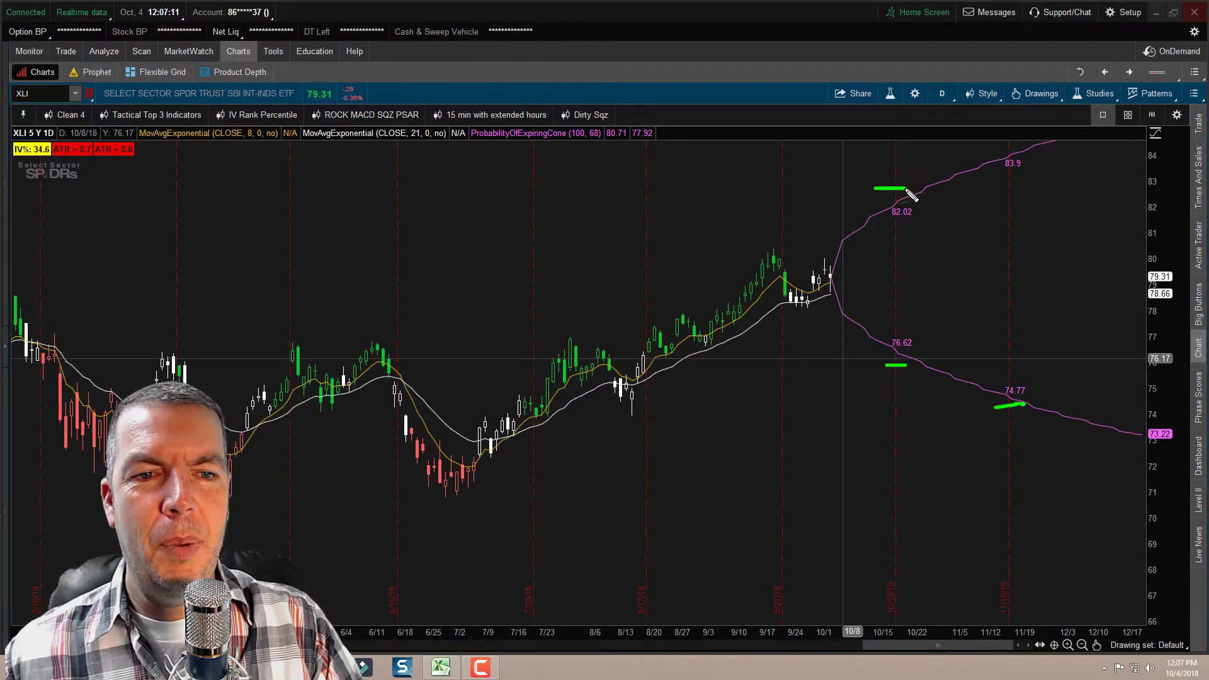
{"action": "left_click_drag", "start_coordinate": [990, 150], "coordinate": [1019, 149]}
{"action": "key", "text": "Escape"}
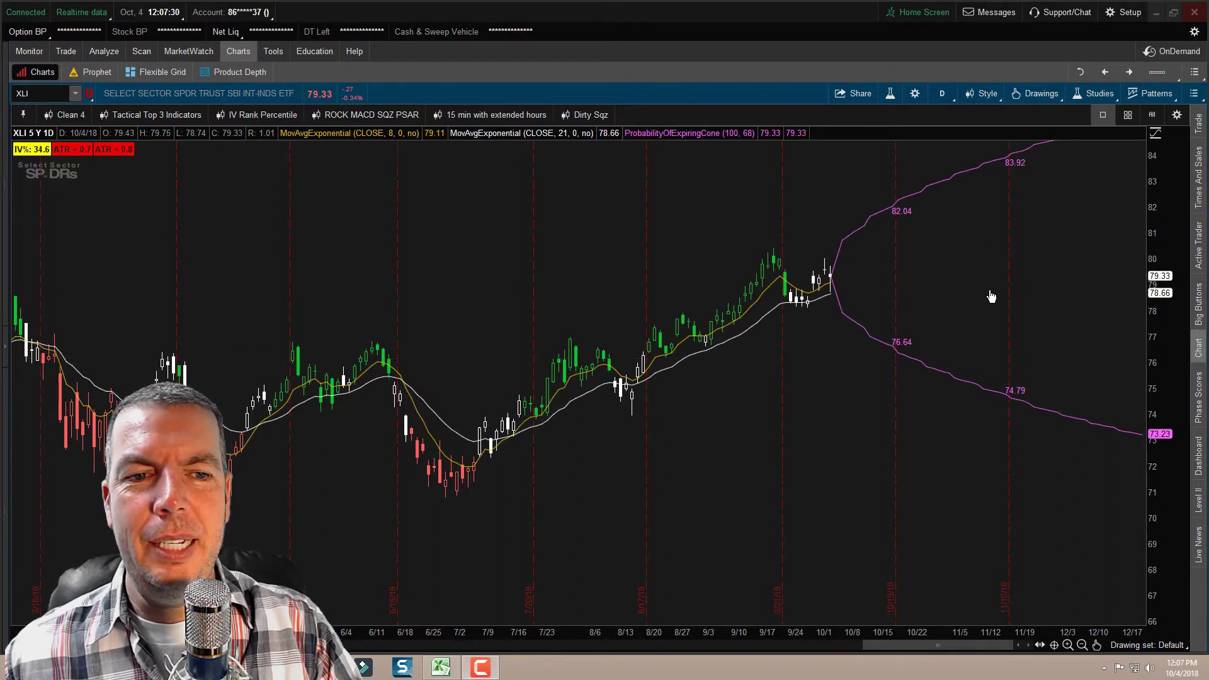